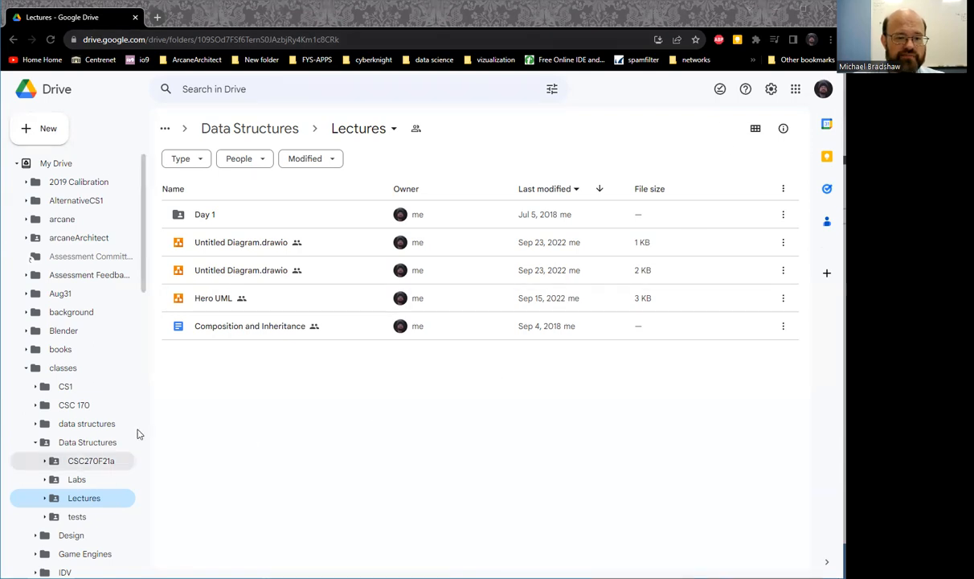
Create a new diagrams.net file in the Lectures folder and share it with the folder's people.
right_click(251, 367)
mouse_move(278, 528)
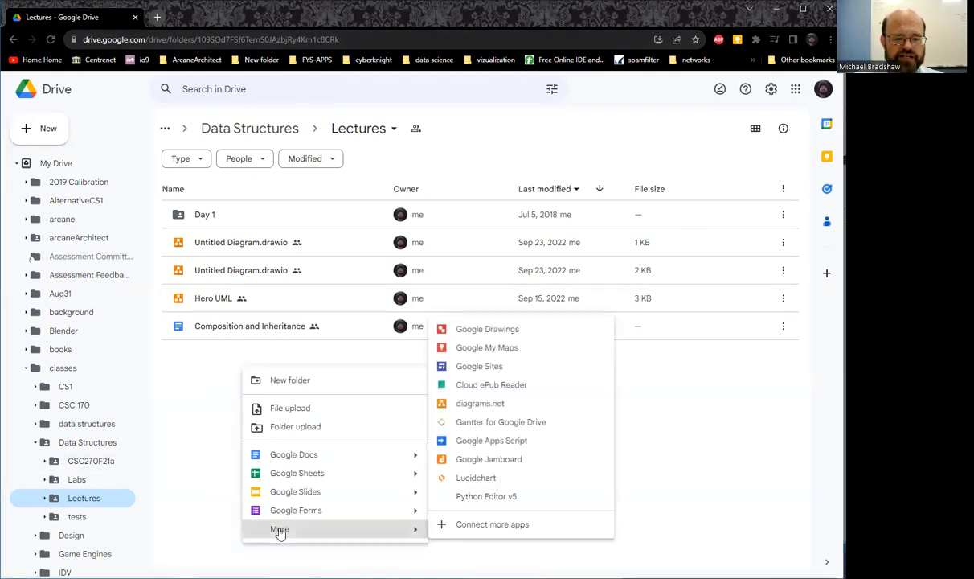
left_click(482, 404)
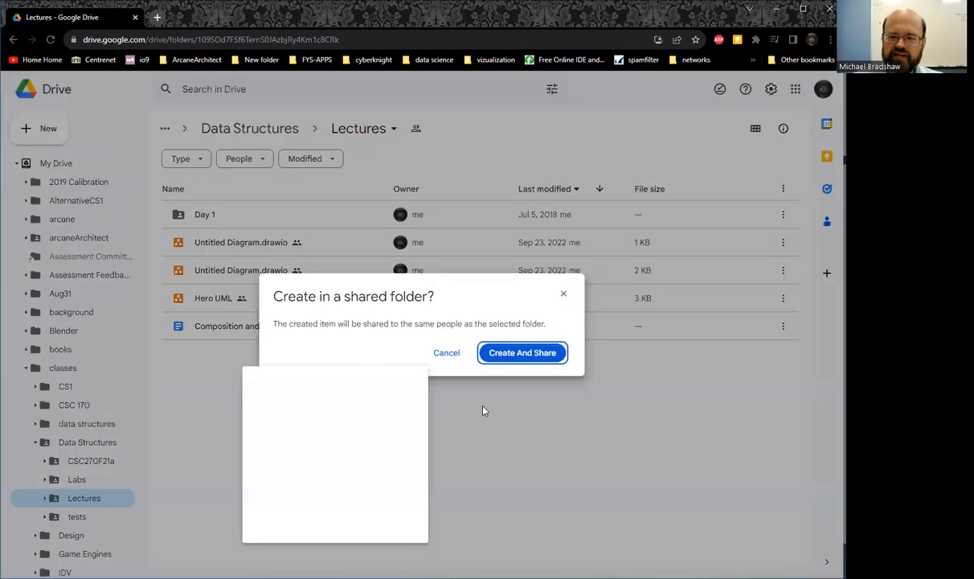
left_click(513, 354)
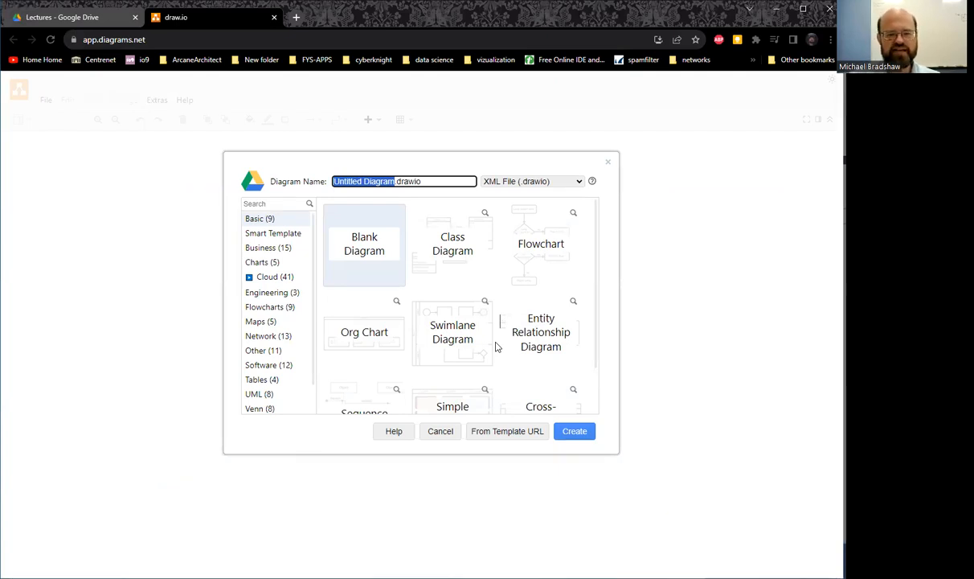
Create the diagram from the Class Diagram template with the name PhonebookUML.drawio.
left_click(447, 238)
left_click(392, 181)
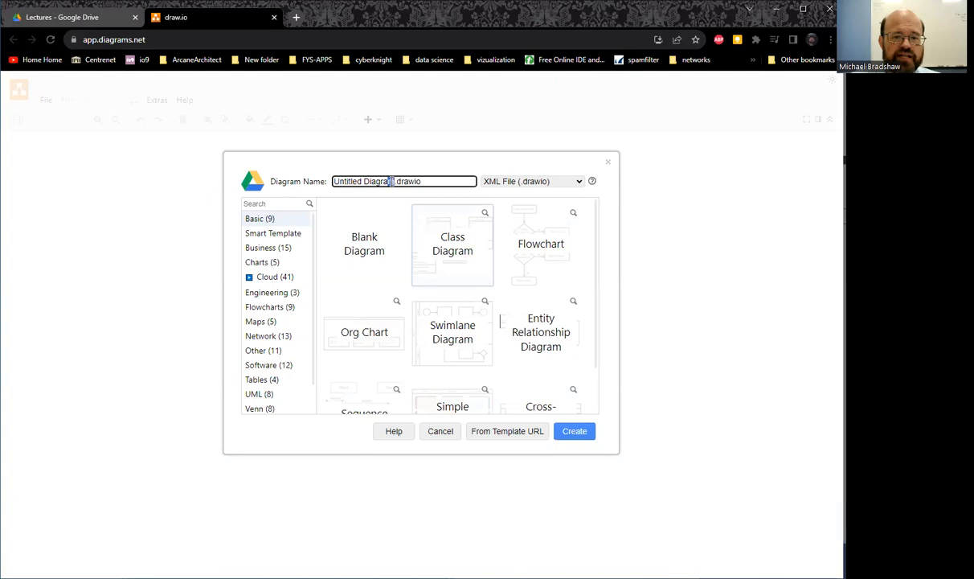
key("BackSpace")
key("BackSpace")
key("BackSpace")
key("BackSpace")
key("BackSpace")
key("BackSpace")
key("BackSpace")
key("BackSpace")
key("BackSpace")
key("BackSpace")
key("BackSpace")
key("BackSpace")
key("BackSpace")
key("BackSpace")
key("BackSpace")
key("BackSpace")
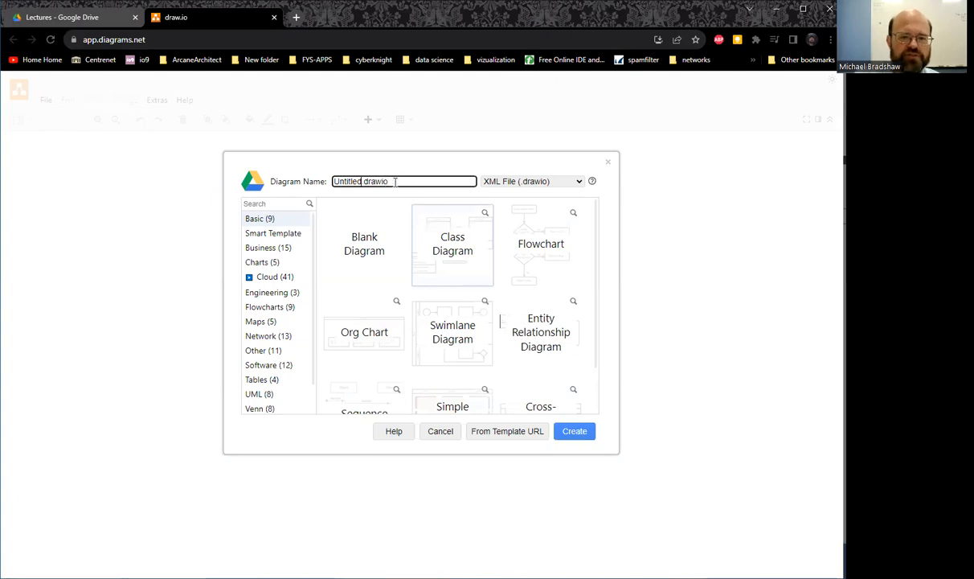
type("PO")
key("BackSpace")
type("honebo")
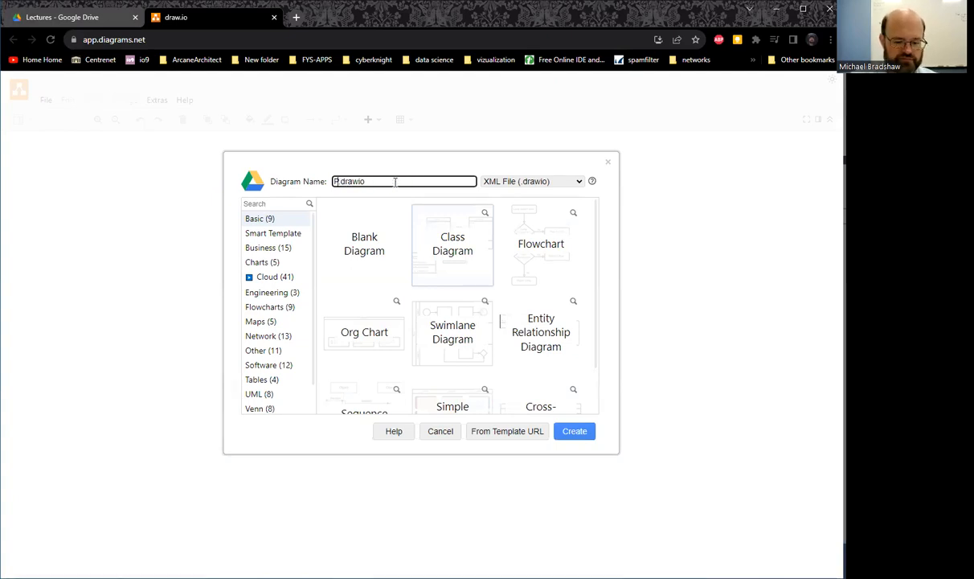
type("ok")
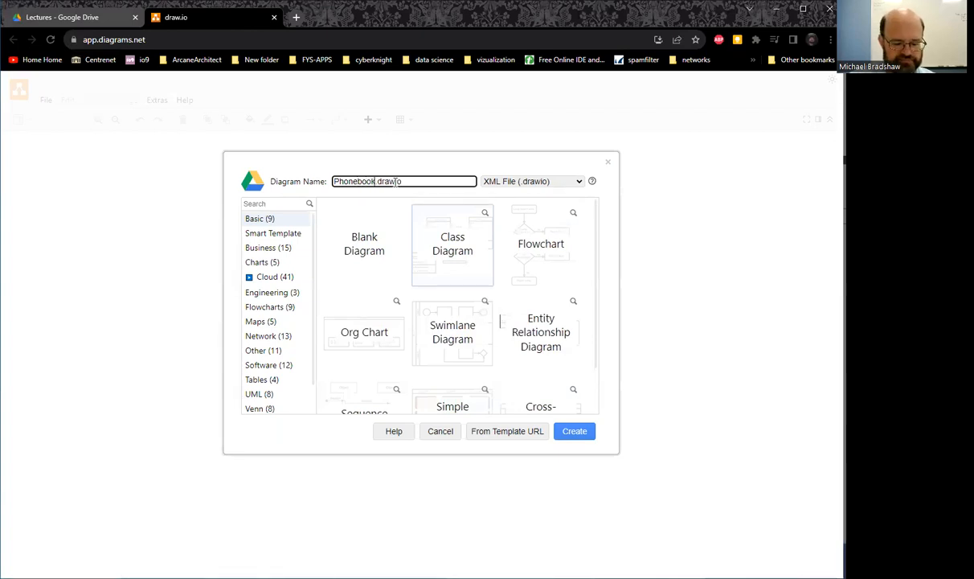
type("UML")
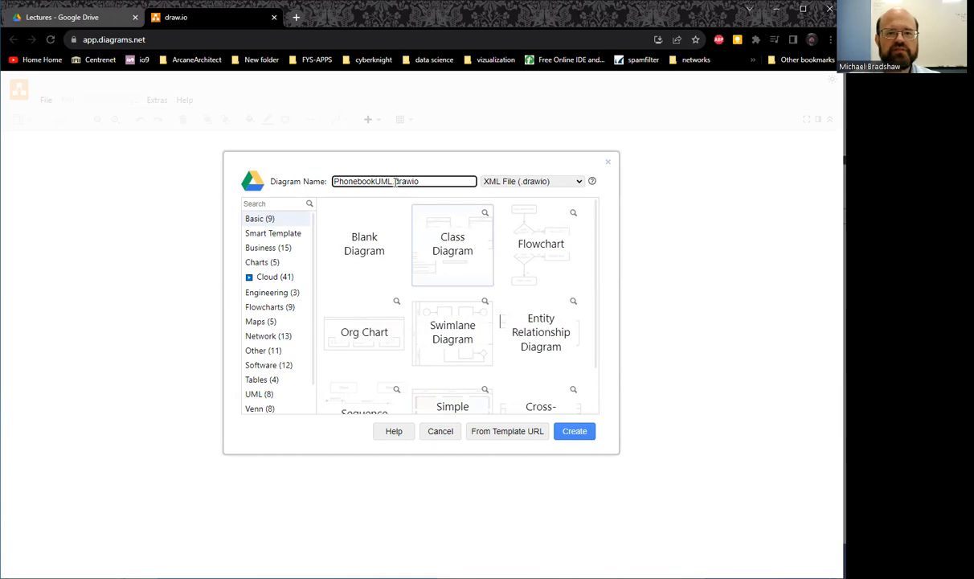
left_click(574, 431)
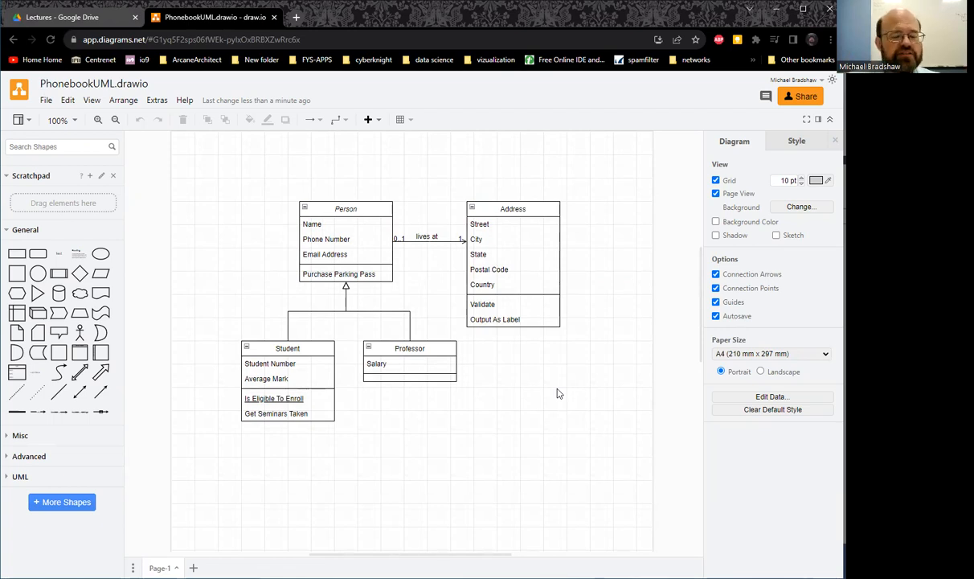
Hide the grid and delete all of the template's class shapes and connectors from the page.
left_click(716, 181)
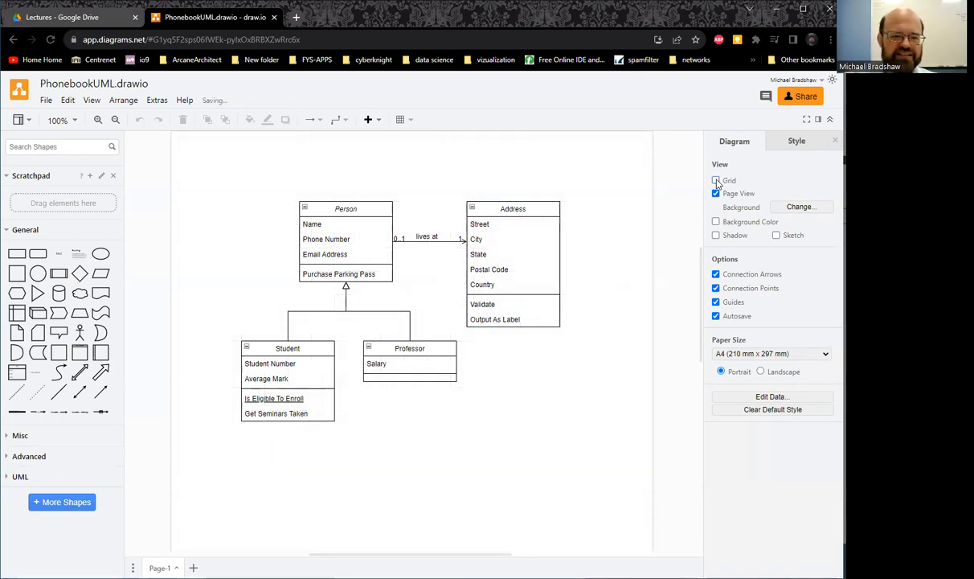
left_click_drag(204, 164, 603, 472)
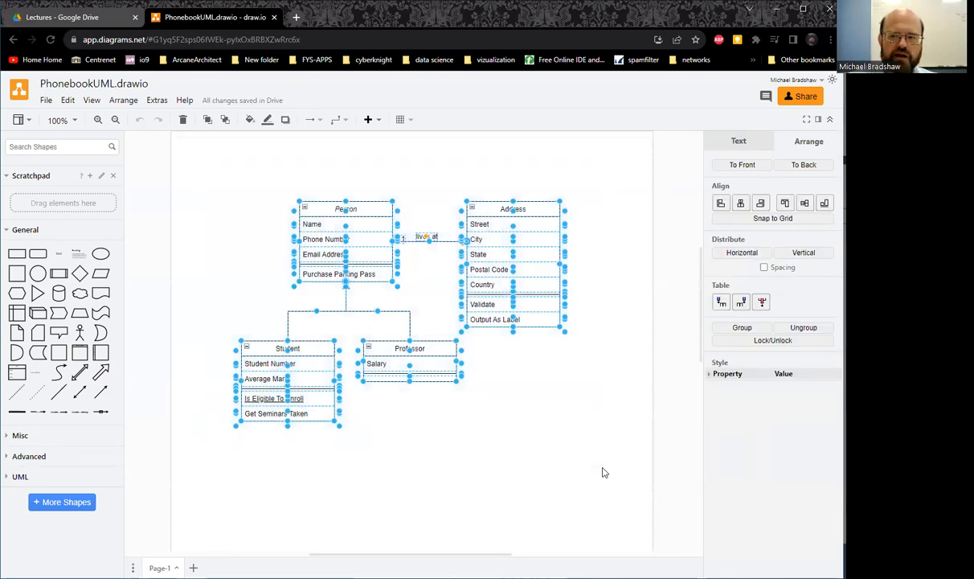
key("Delete")
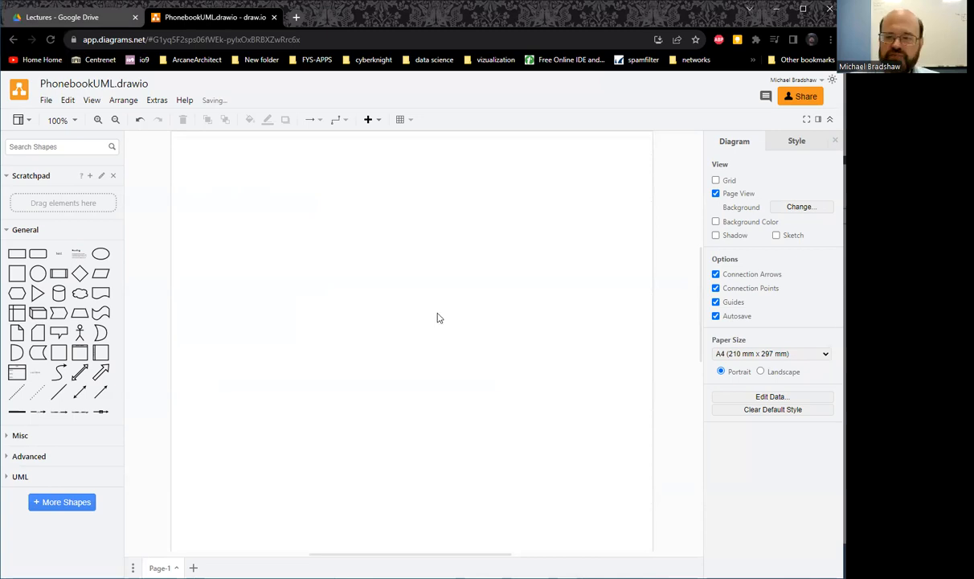
Enable the UML and UML 2.5 shape libraries for the diagram.
left_click(7, 480)
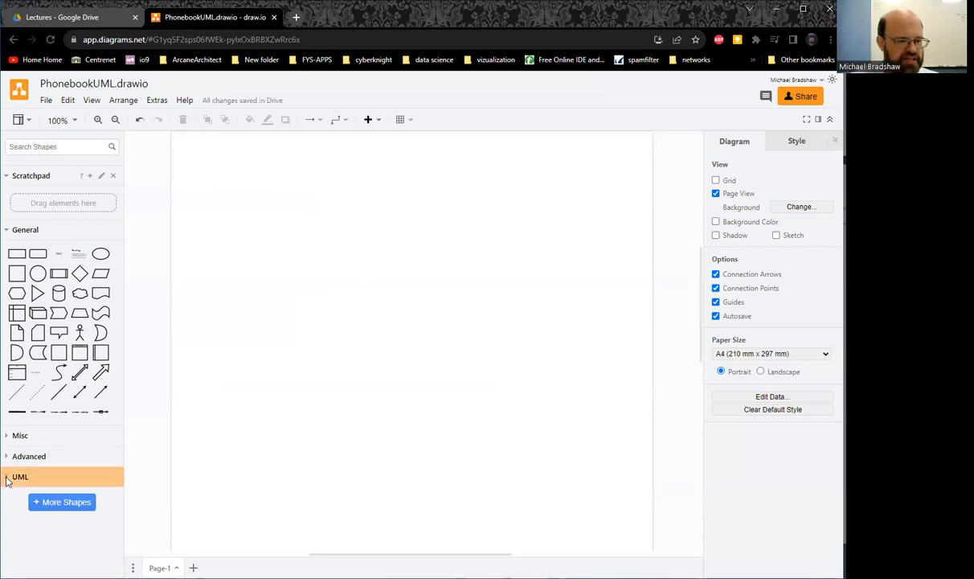
scroll(37, 439, "down", 3)
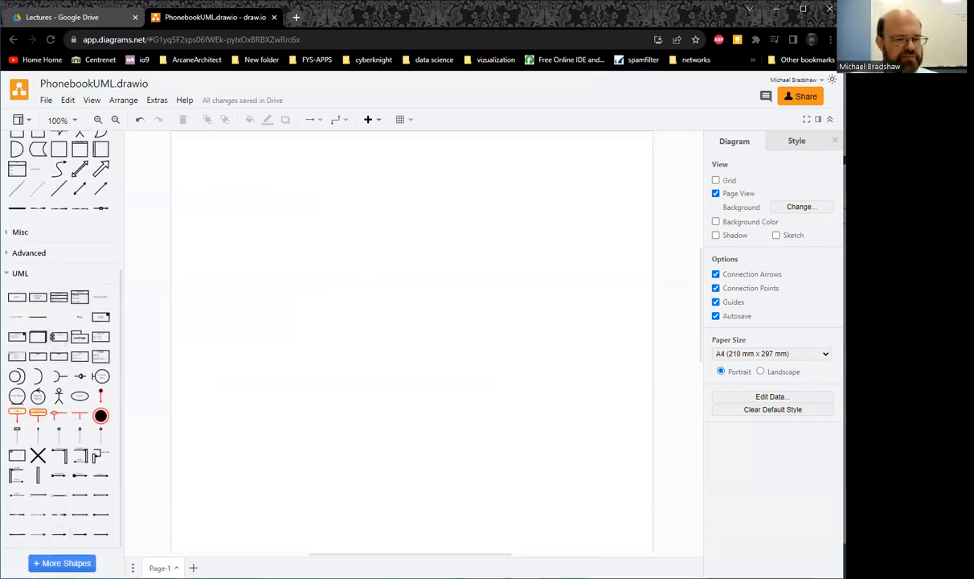
left_click(61, 562)
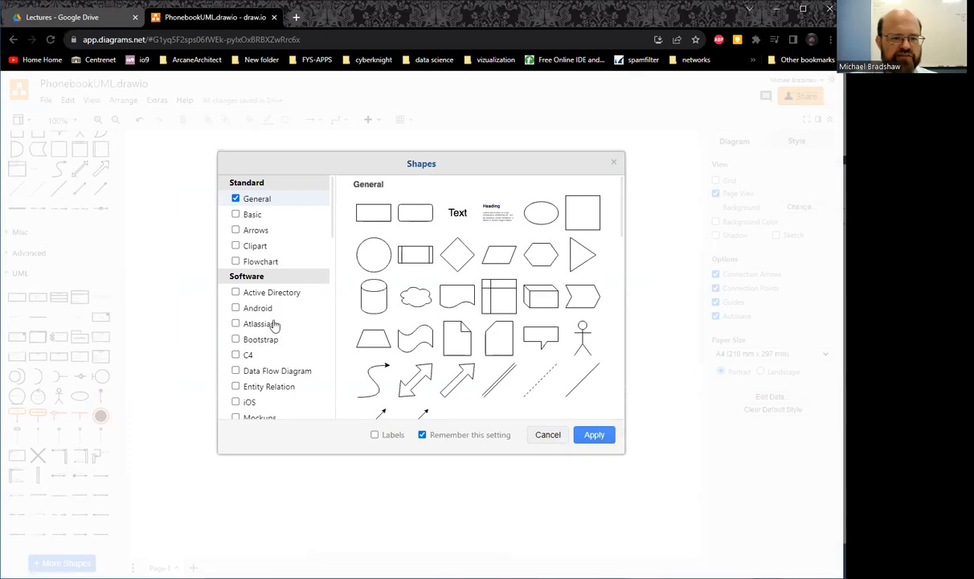
scroll(273, 323, "down", 3)
left_click(236, 290)
left_click(235, 274)
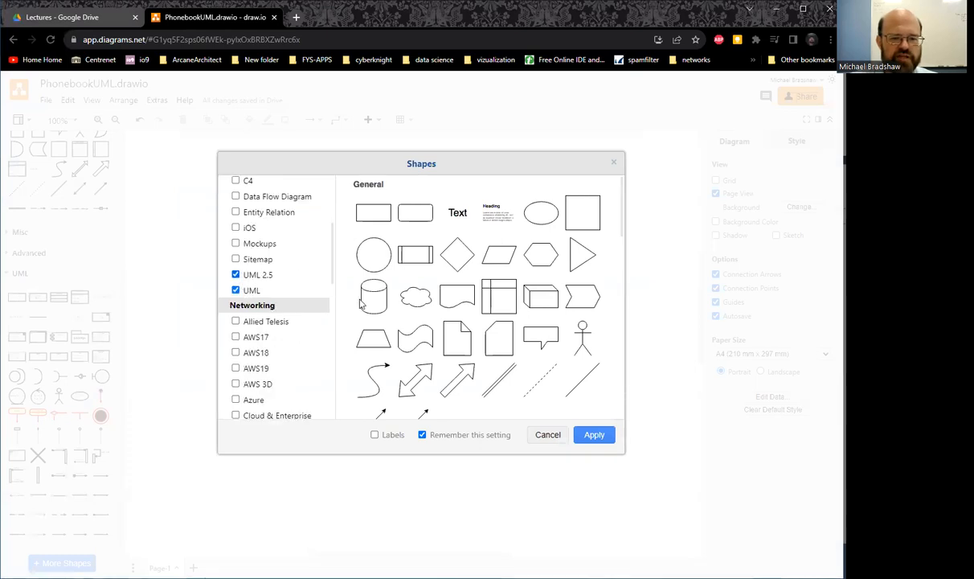
left_click(594, 434)
Place a Class 2 shape from the UML library near the upper middle of the page.
scroll(101, 353, "down", 1)
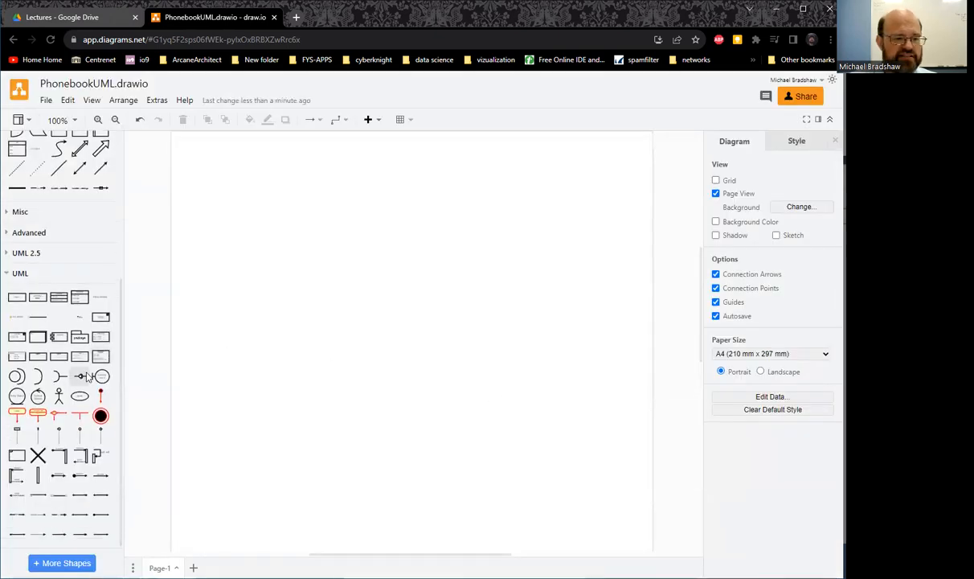
scroll(87, 376, "up", 5)
scroll(81, 338, "down", 5)
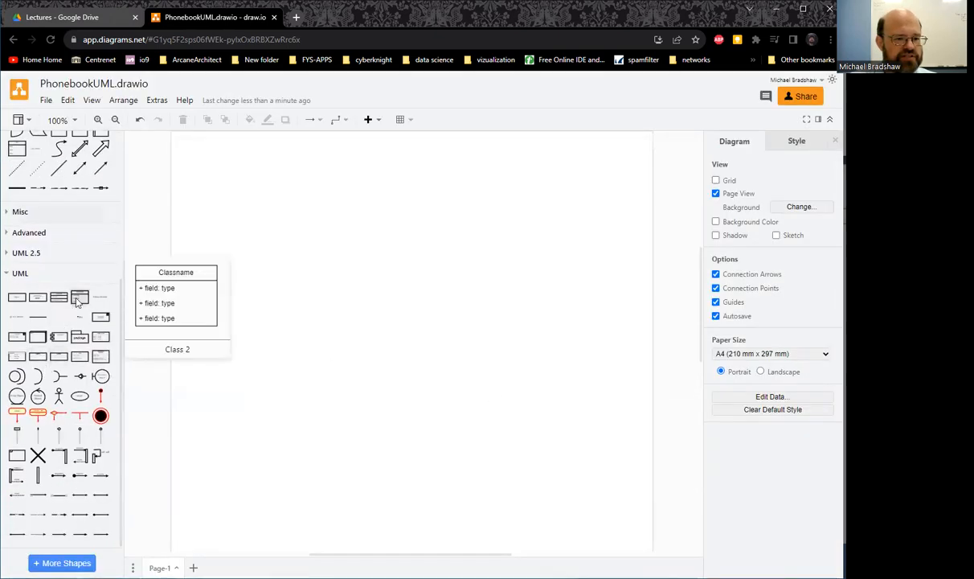
left_click(30, 255)
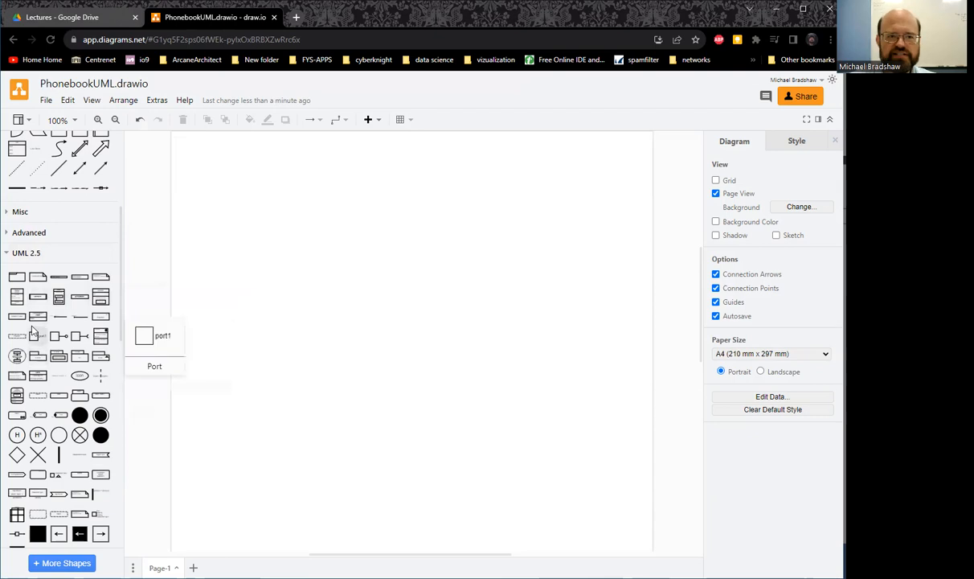
left_click(10, 251)
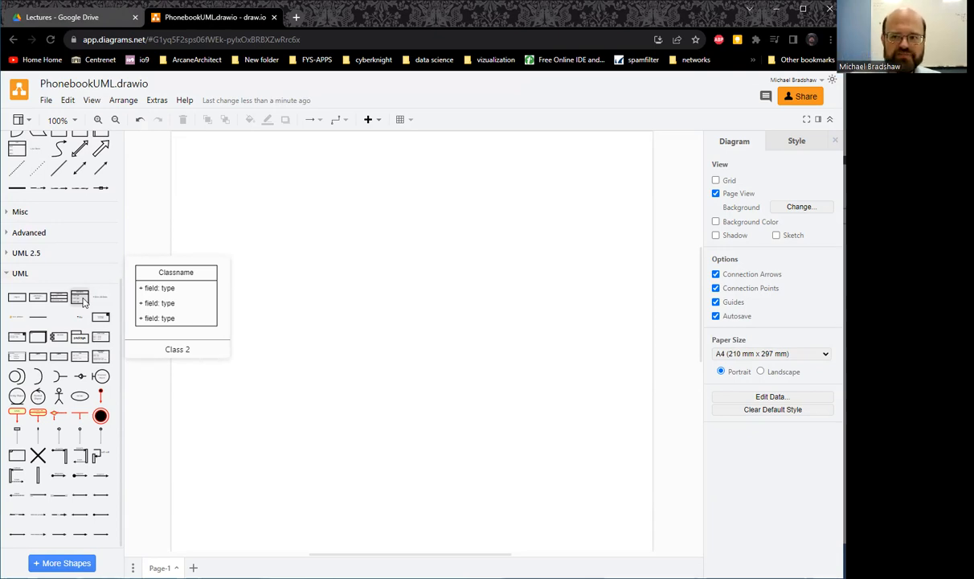
left_click_drag(82, 299, 388, 193)
Replace the class shape's title with <<Phonebook>>.
double_click(387, 192)
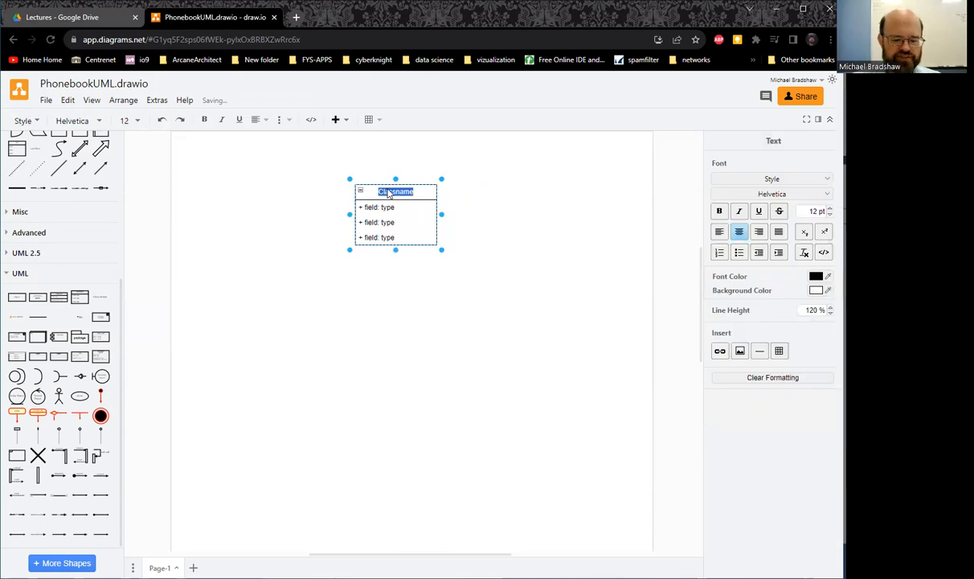
type("<<phone")
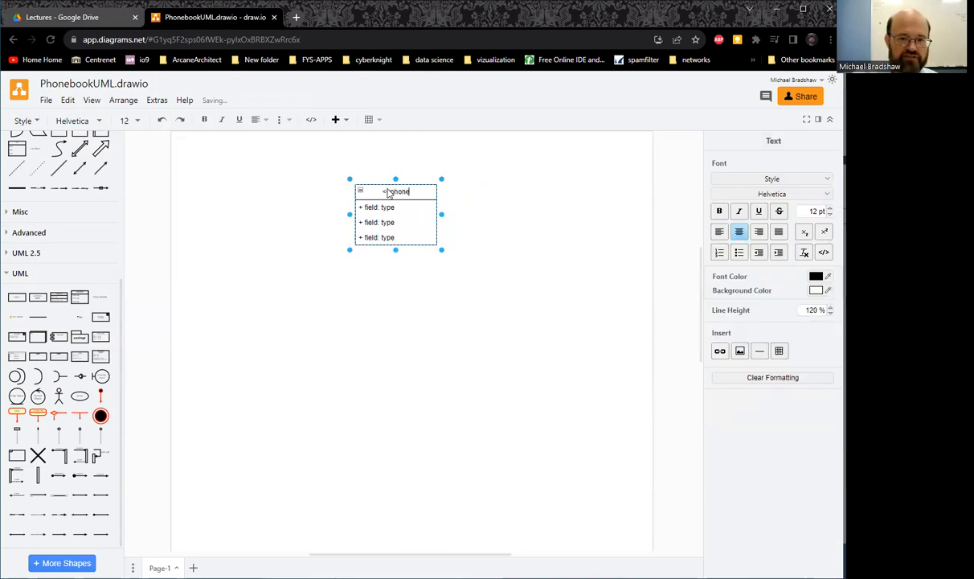
type("book")
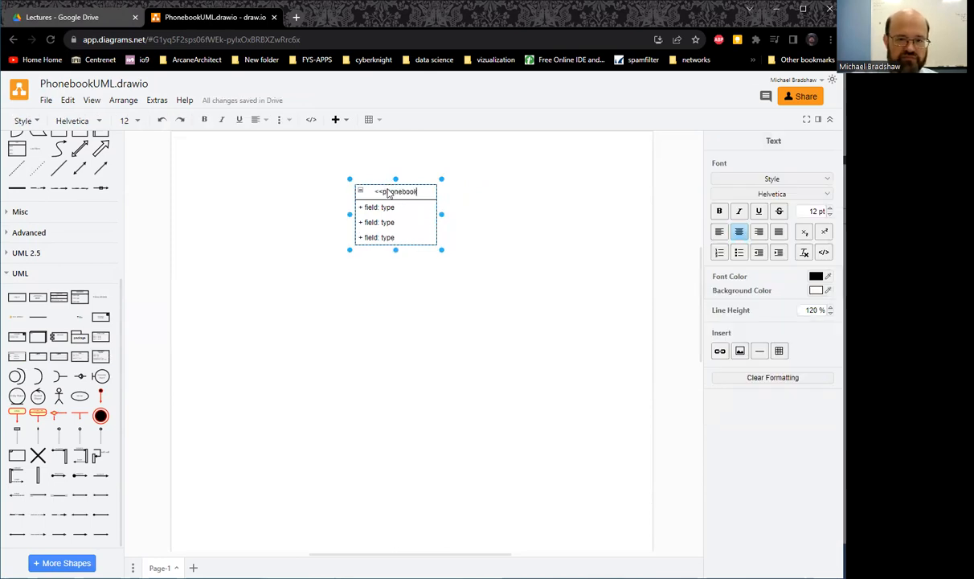
type(">>")
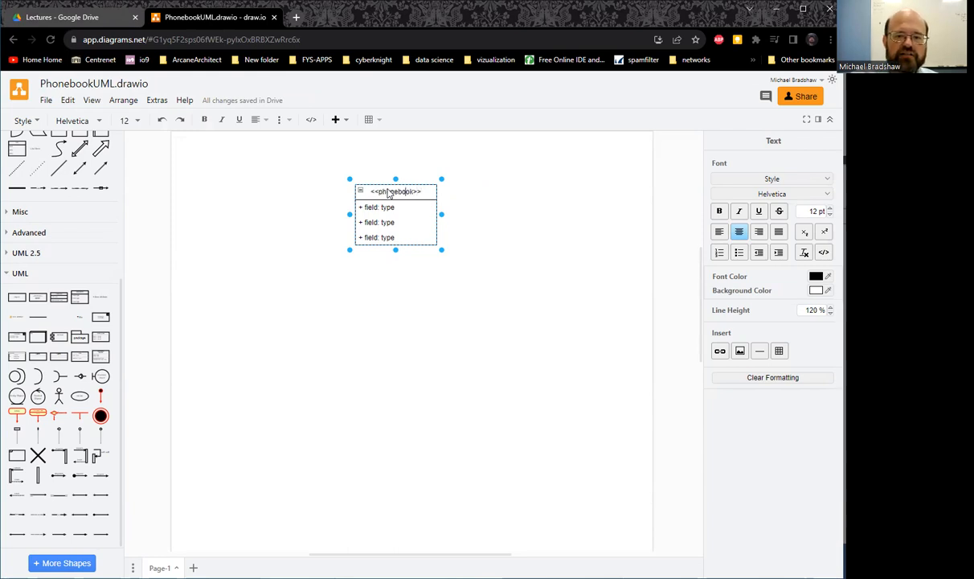
type("P")
key("Return")
key("BackSpace")
left_click(394, 209)
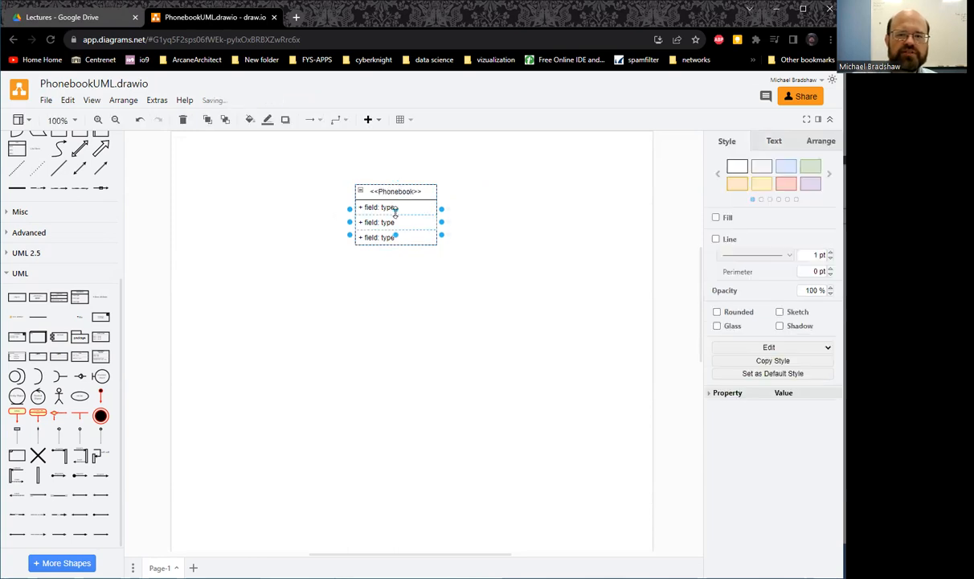
Delete two of the three field rows from the <<Phonebook>> class.
left_click(551, 249)
scroll(551, 249, "up", 1)
left_click(382, 222)
scroll(382, 233, "up", 1)
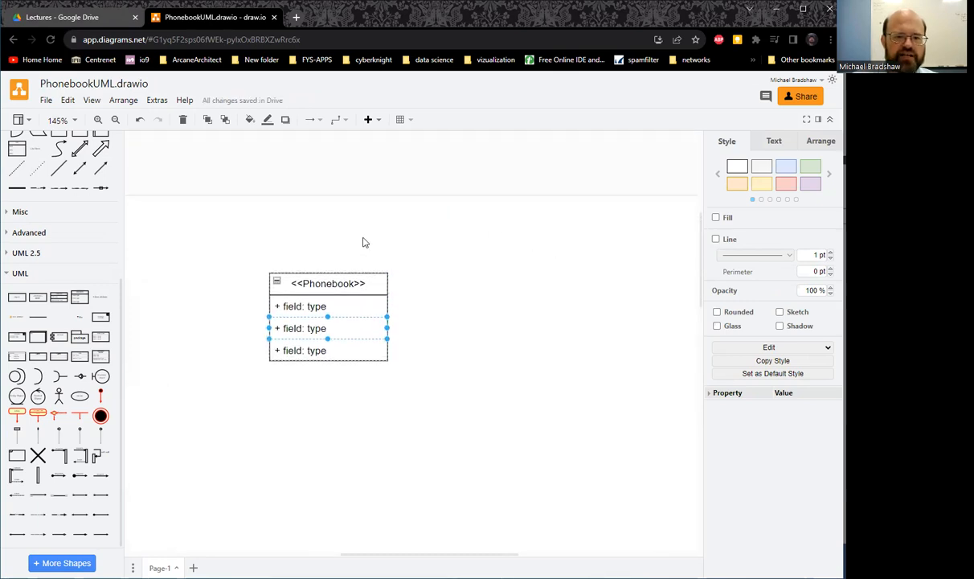
left_click(311, 305)
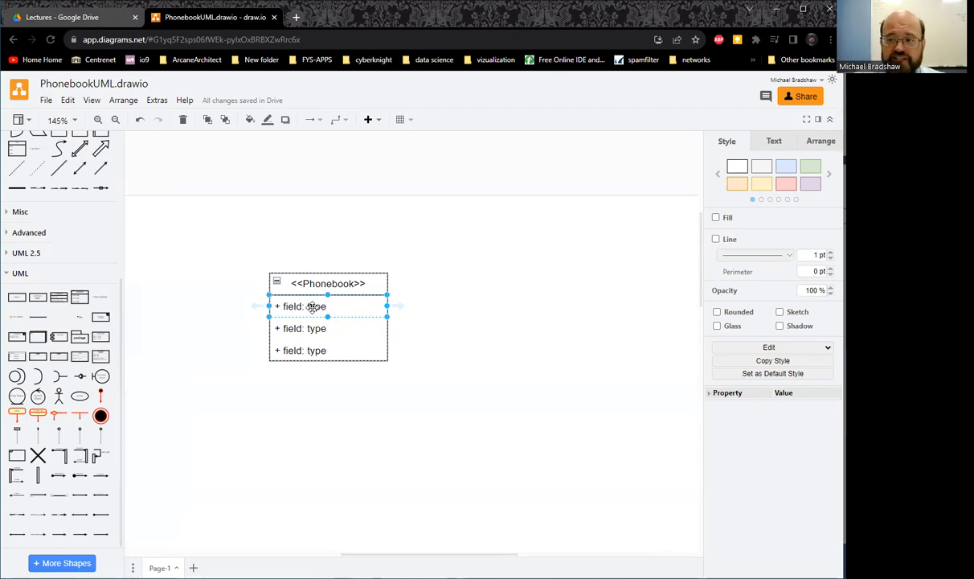
key("Delete")
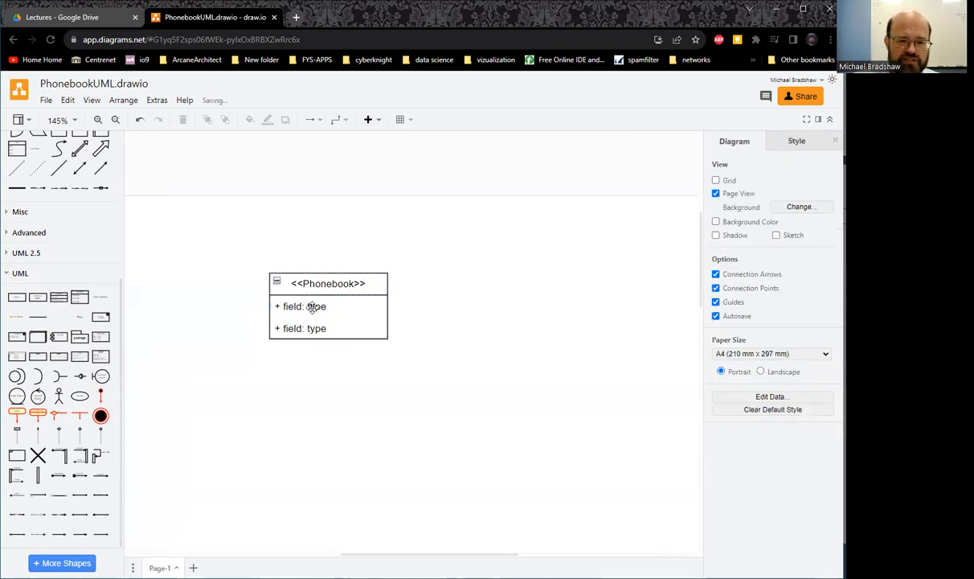
left_click(311, 306)
key("Delete")
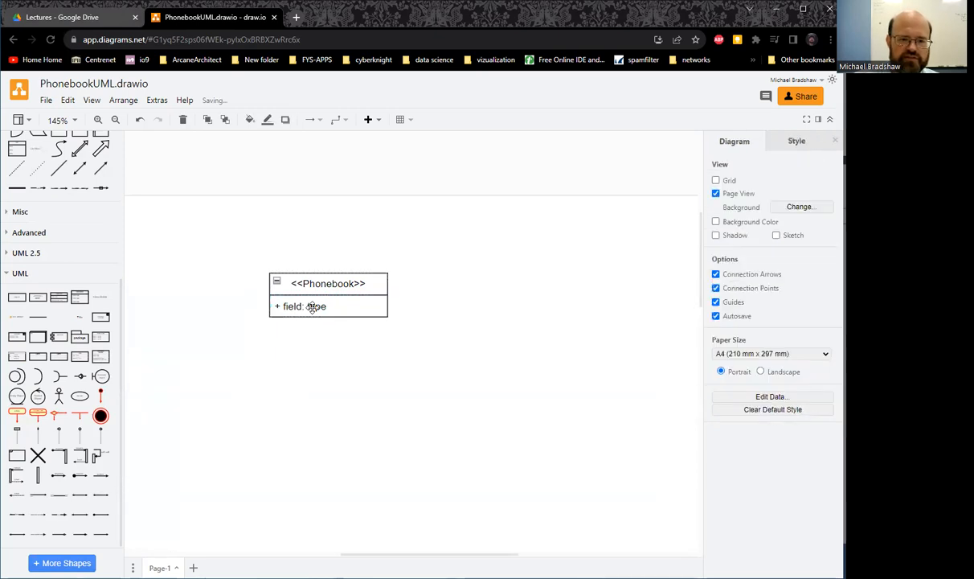
Replace the text of the remaining field row in the <<Phonebook>> class with the public marker "+".
left_click(311, 306)
double_click(312, 306)
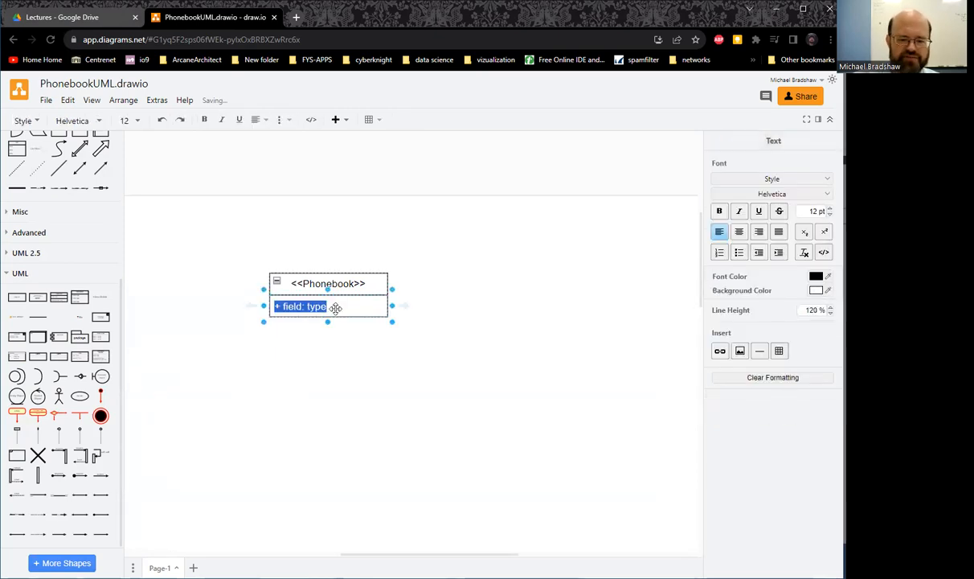
key("BackSpace")
type("+")
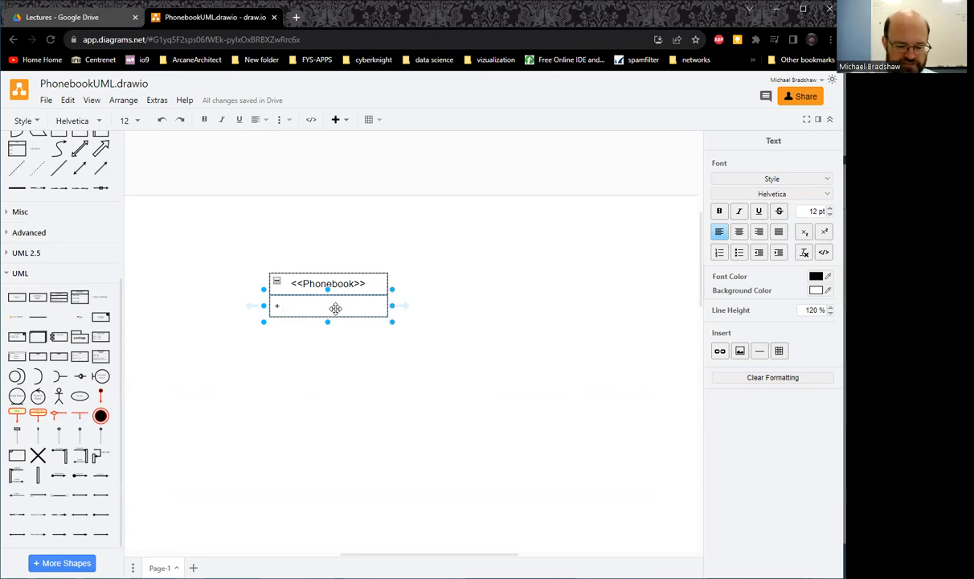
type("Phone")
key("BackSpace")
key("BackSpace")
key("BackSpace")
key("BackSpace")
key("BackSpace")
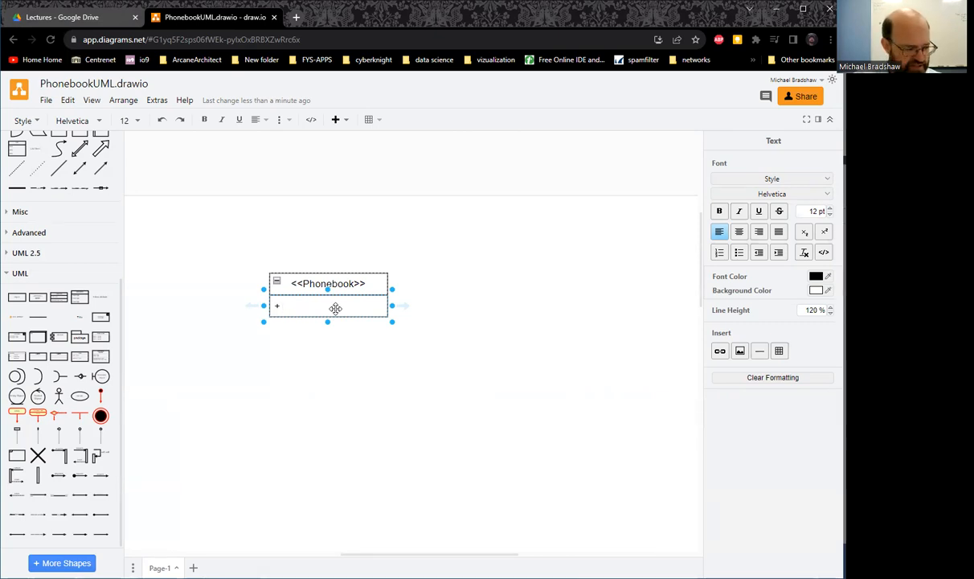
Add "storeNumber(name:String" after the plus sign in the <<Phonebook>> row, and widen the class to slightly over twice its width.
type("s")
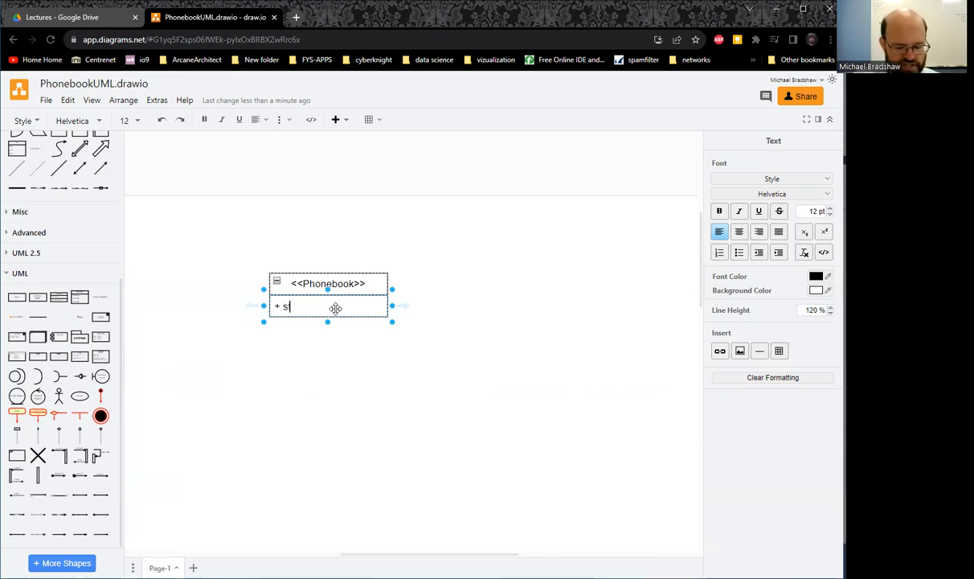
type("toreNumber")
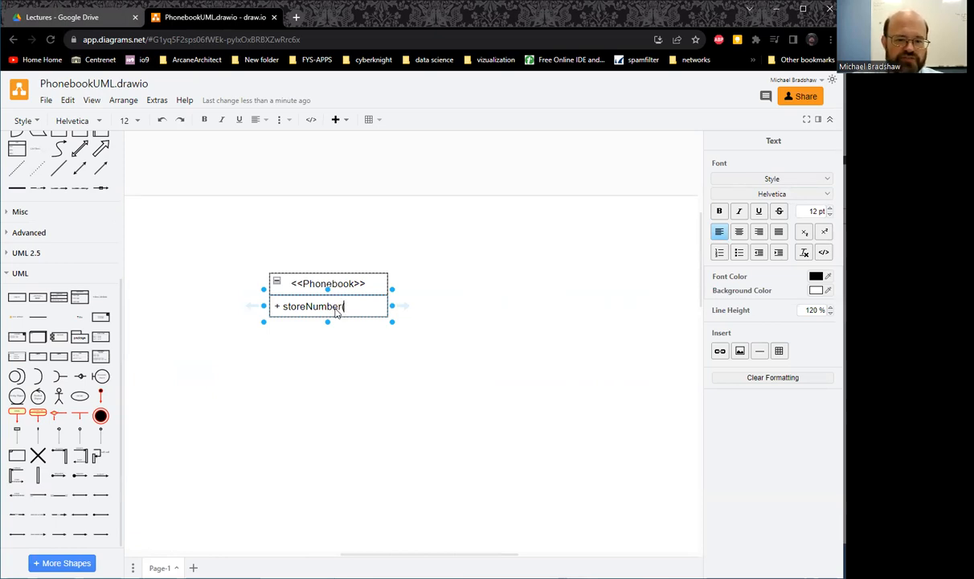
type("name:String")
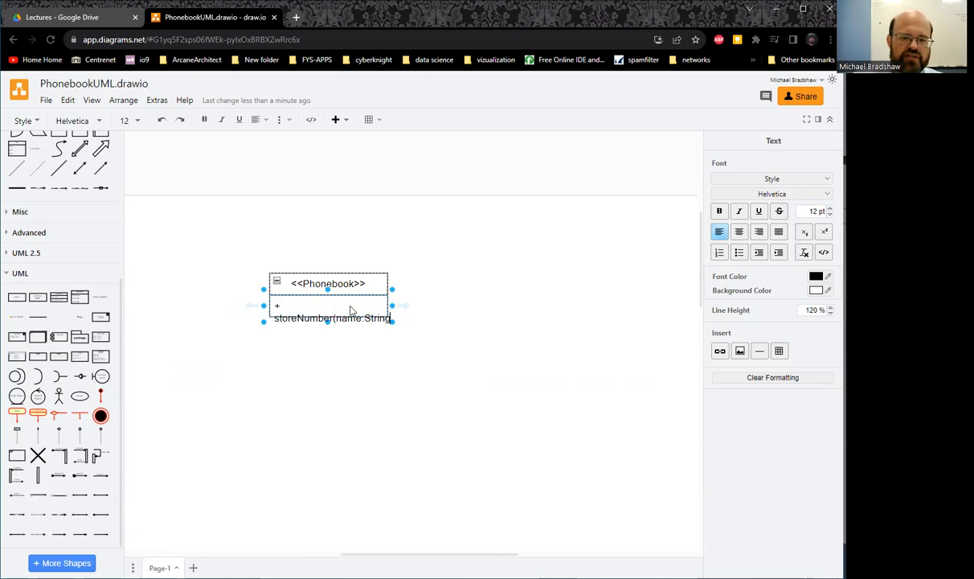
left_click_drag(391, 306, 543, 306)
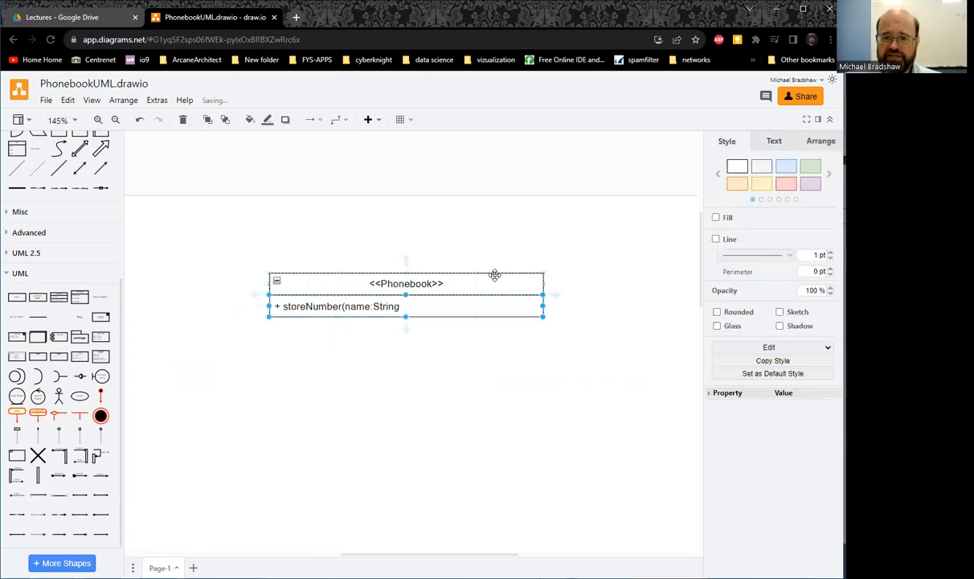
Complete the <<Phonebook>> method row so it reads "+ storeNumber(name:String, pNum;phoneNumber)".
double_click(399, 307)
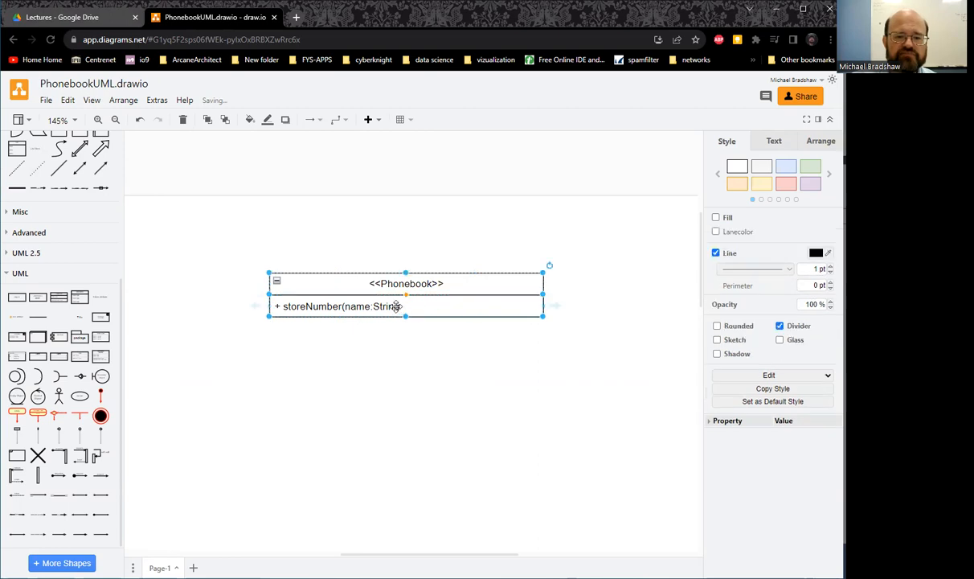
key("Right")
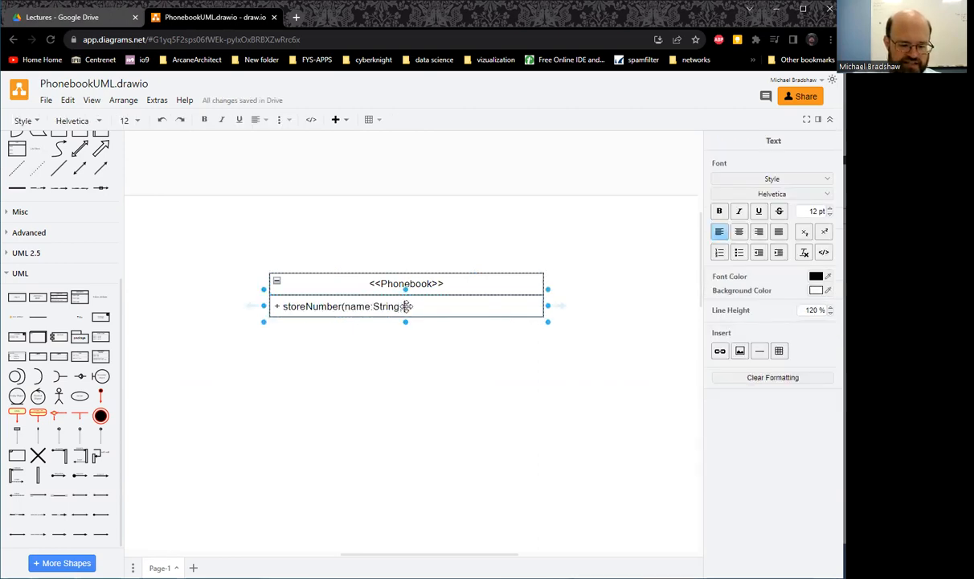
type(", number")
key("BackSpace")
key("BackSpace")
key("BackSpace")
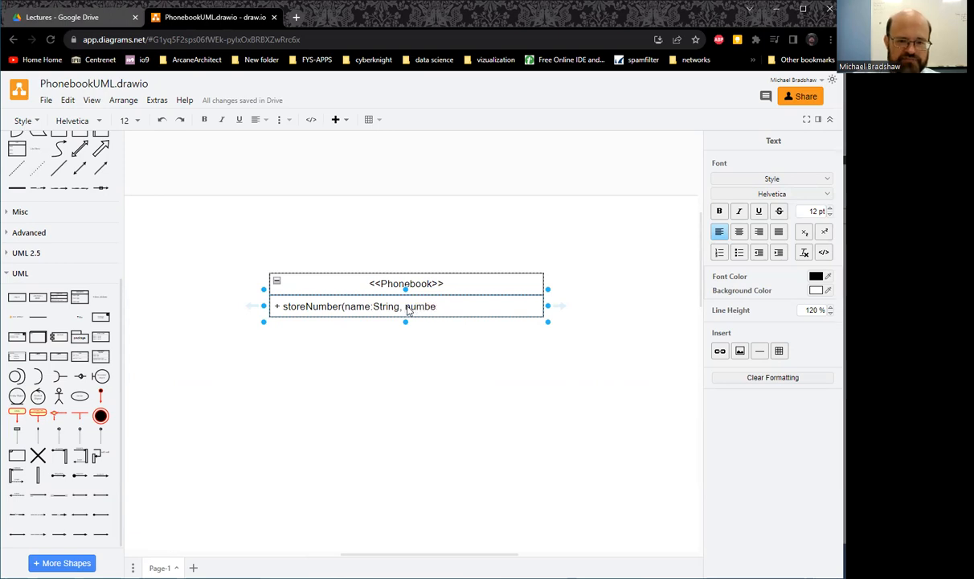
key("BackSpace")
key("BackSpace")
key("BackSpace")
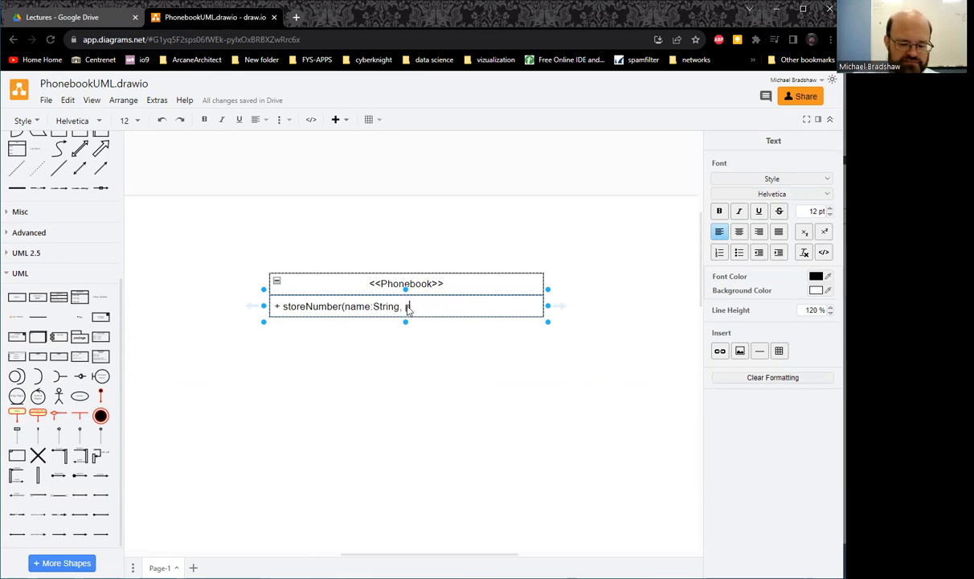
type("m ")
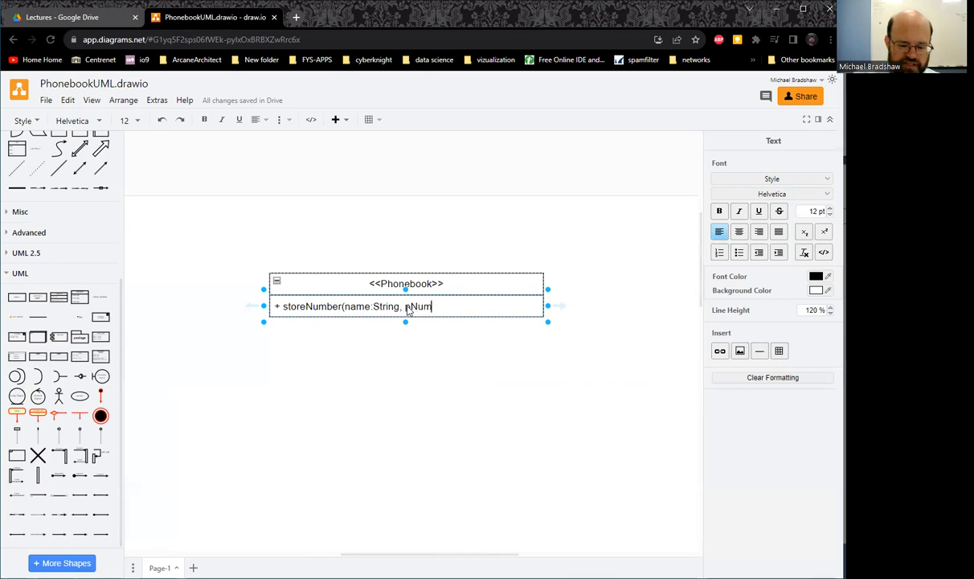
type("phone")
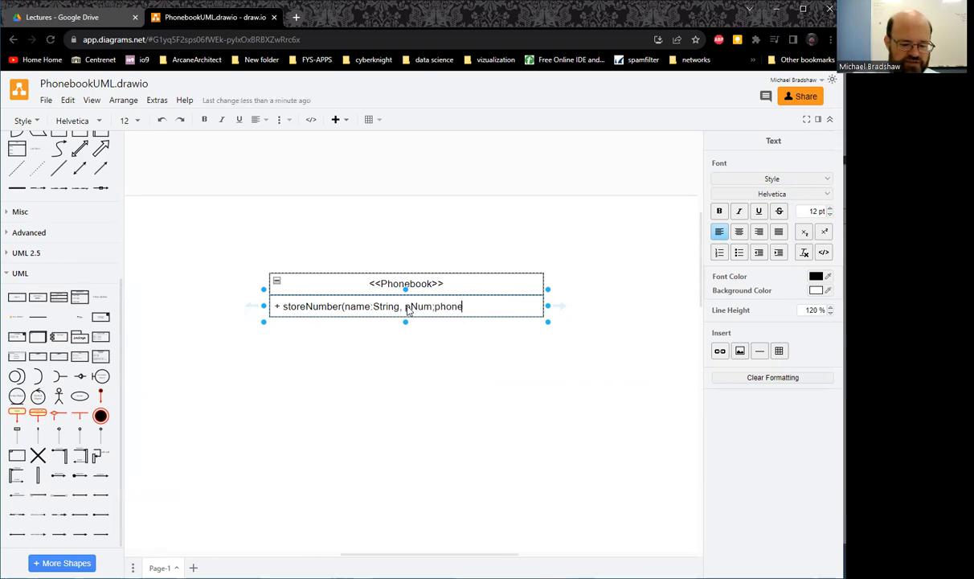
type("Number")
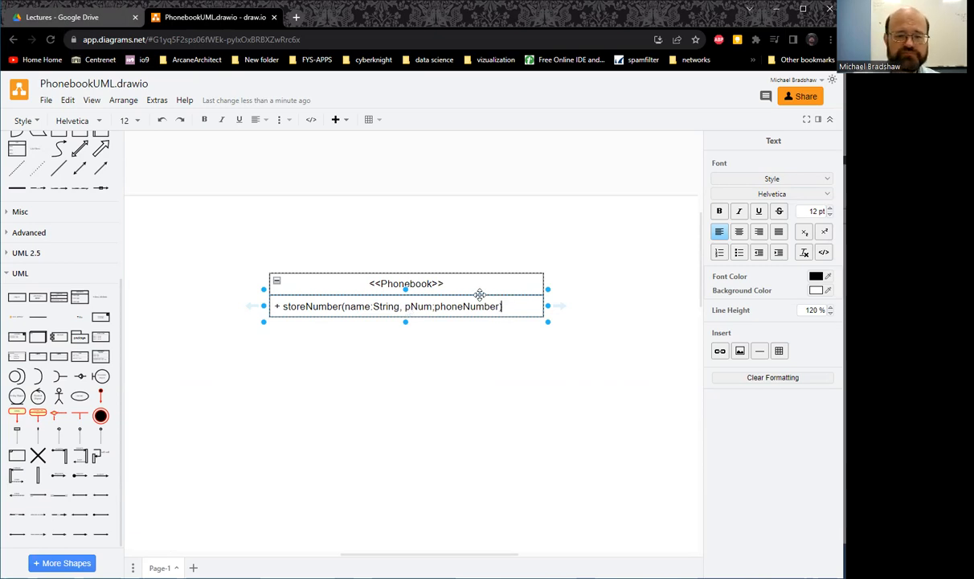
left_click(478, 391)
Narrow the <<Phonebook>> class to about 284 pt wide so it closely fits the storeNumber method text.
left_click(537, 299)
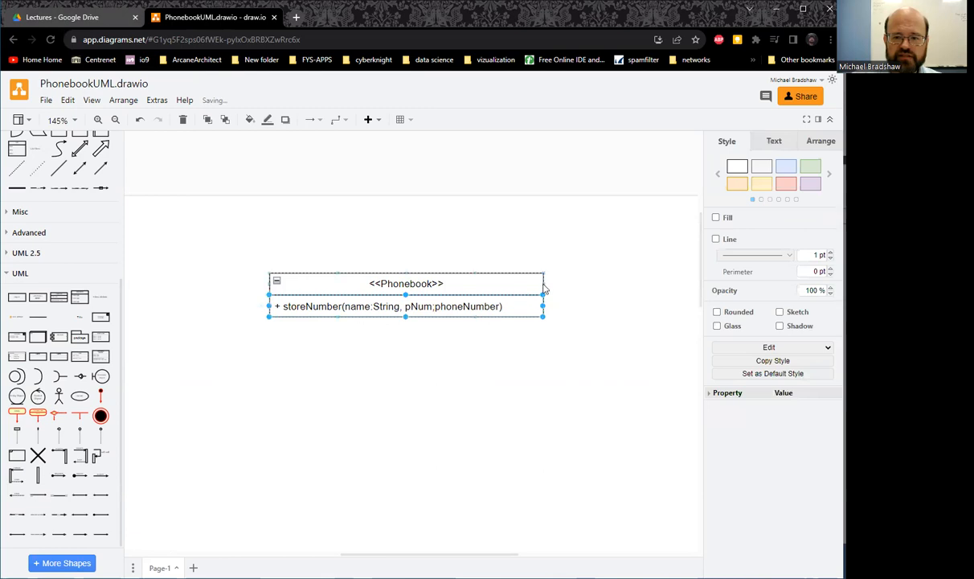
left_click(532, 278)
left_click_drag(545, 293, 510, 295)
left_click(450, 363)
left_click(324, 303)
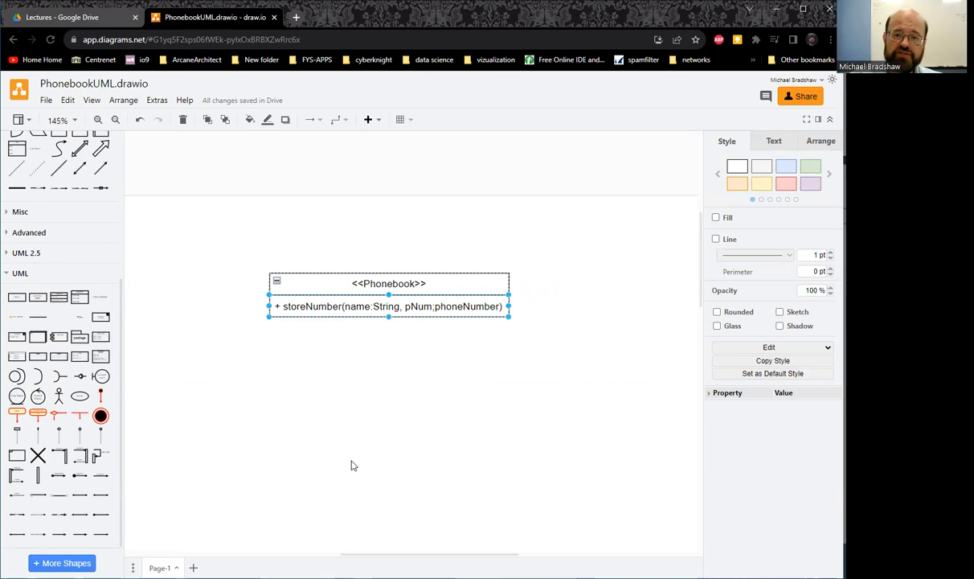
double_click(488, 307)
key("Right")
key("Return")
key("Return")
key("Return")
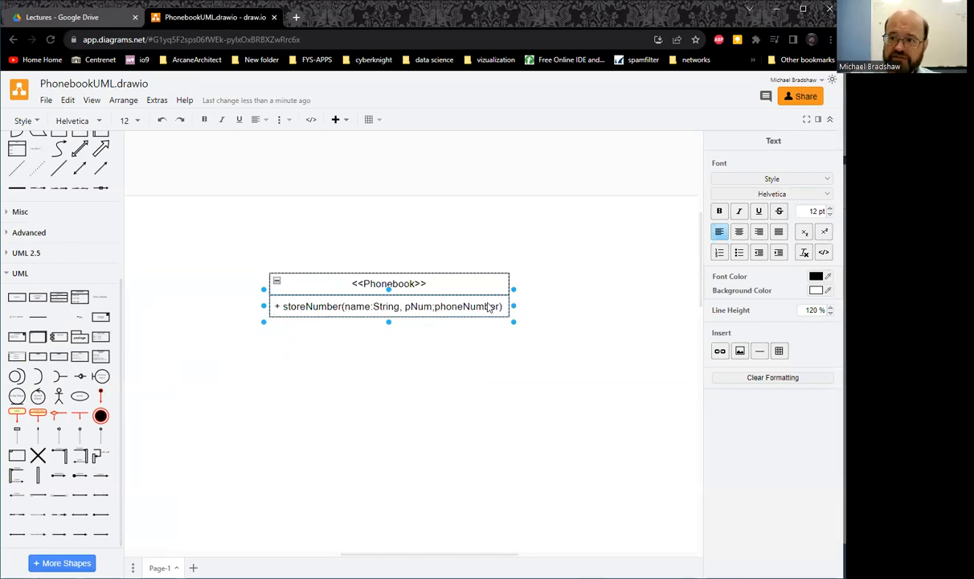
type(")")
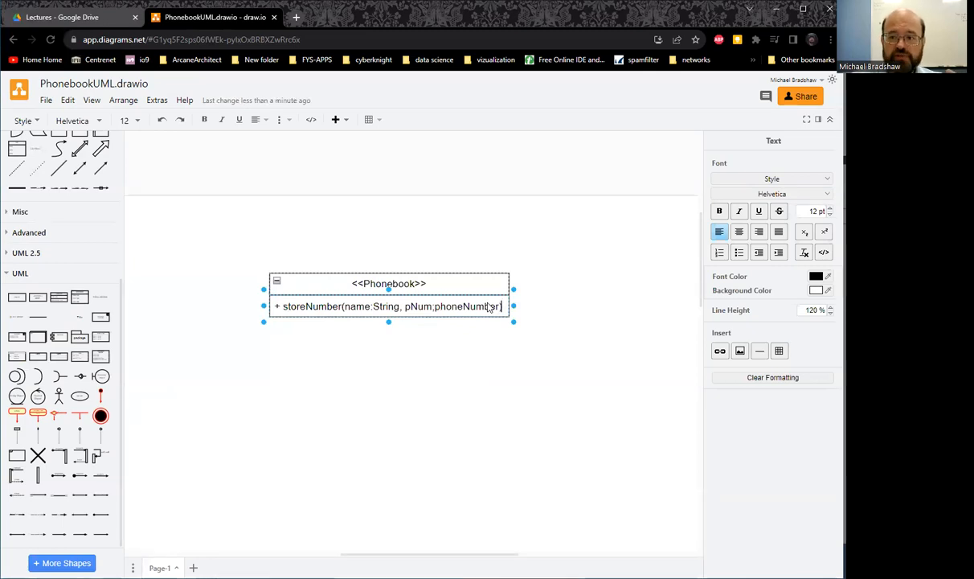
left_click(401, 354)
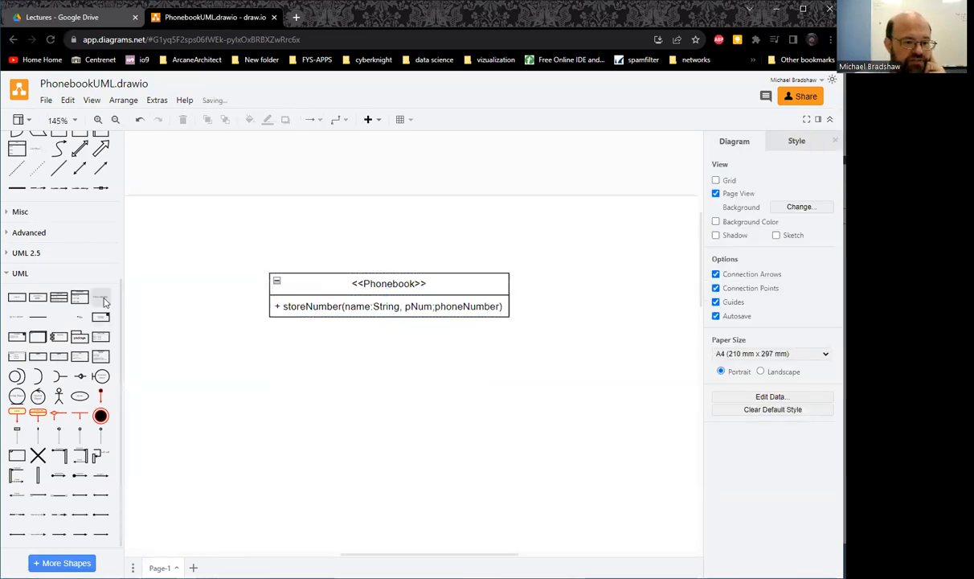
Add an item row from the UML library below storeNumber in the <<Phonebook>> class and duplicate that row.
mouse_move(103, 302)
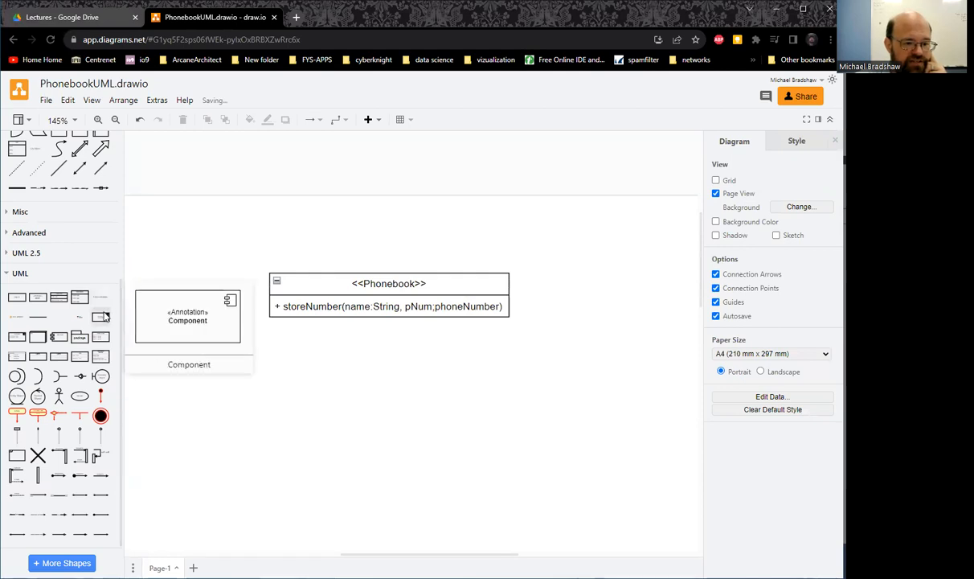
left_click_drag(103, 302, 344, 311)
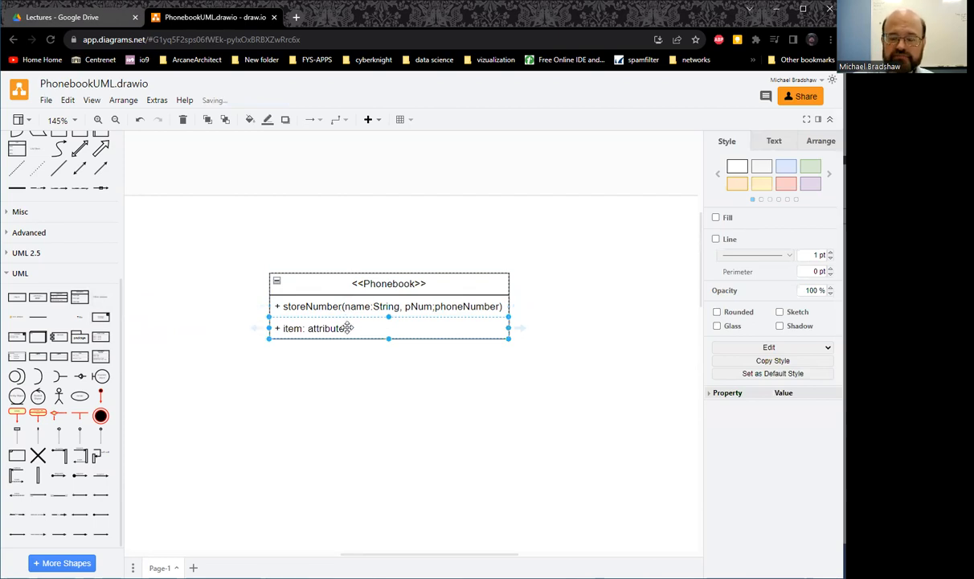
left_click(351, 327)
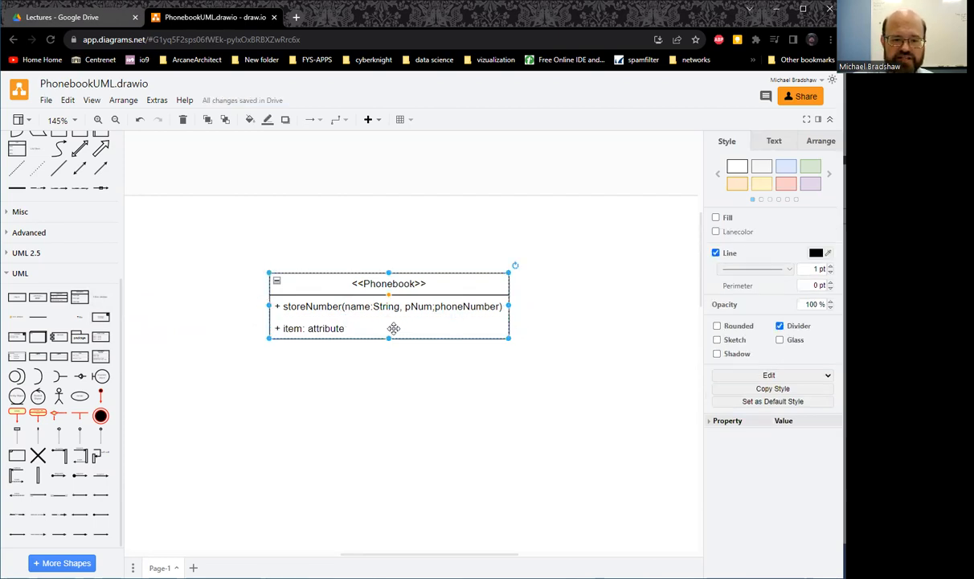
left_click(351, 327)
left_click(351, 327)
left_click(351, 327)
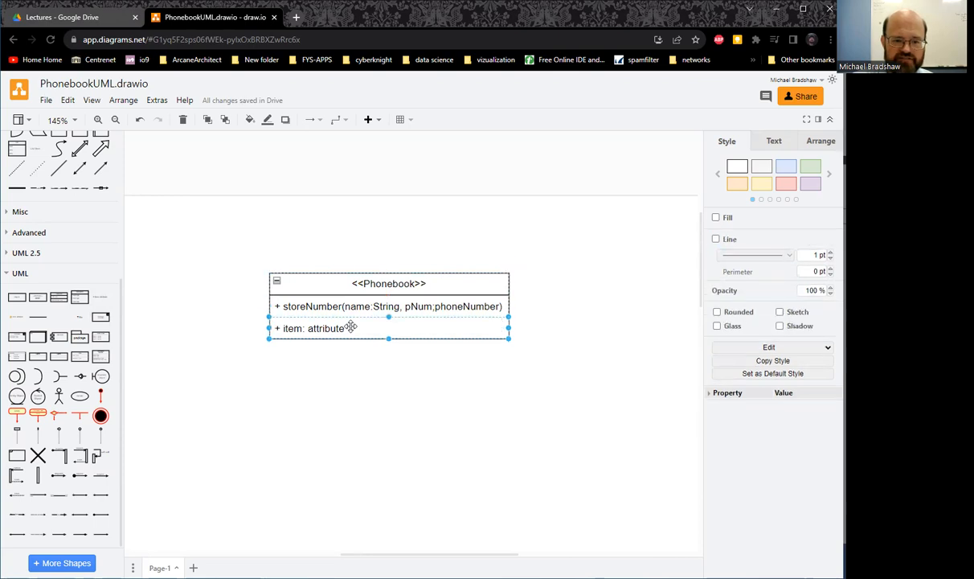
key("ctrl+d")
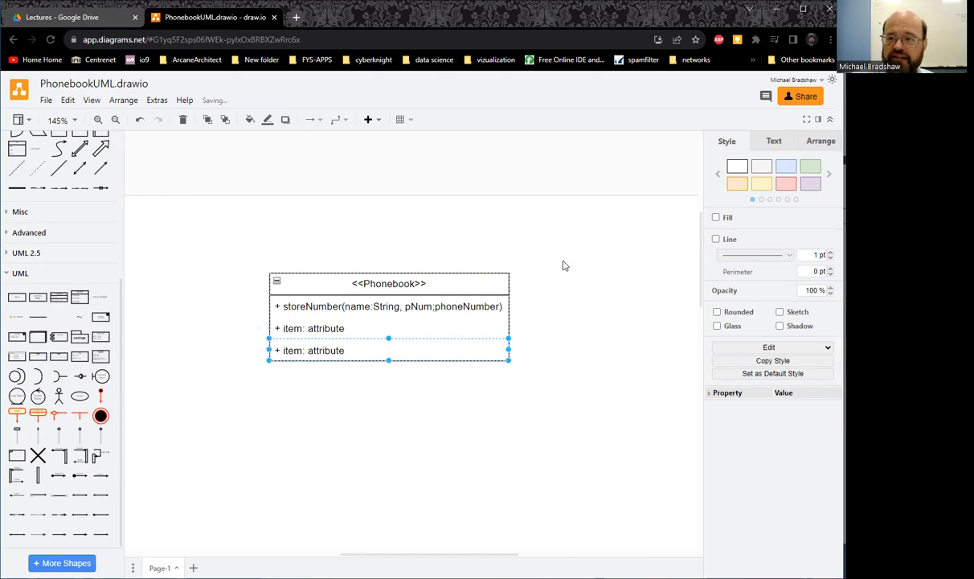
Insert a blank row below the last item row of the <<Phonebook>> class, and delete that blank row again.
left_click(822, 142)
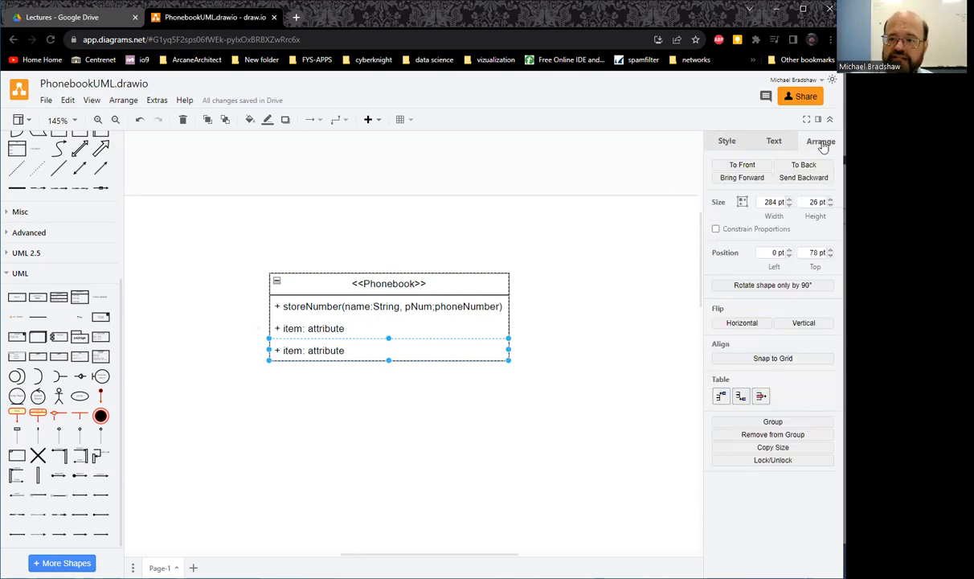
left_click(740, 396)
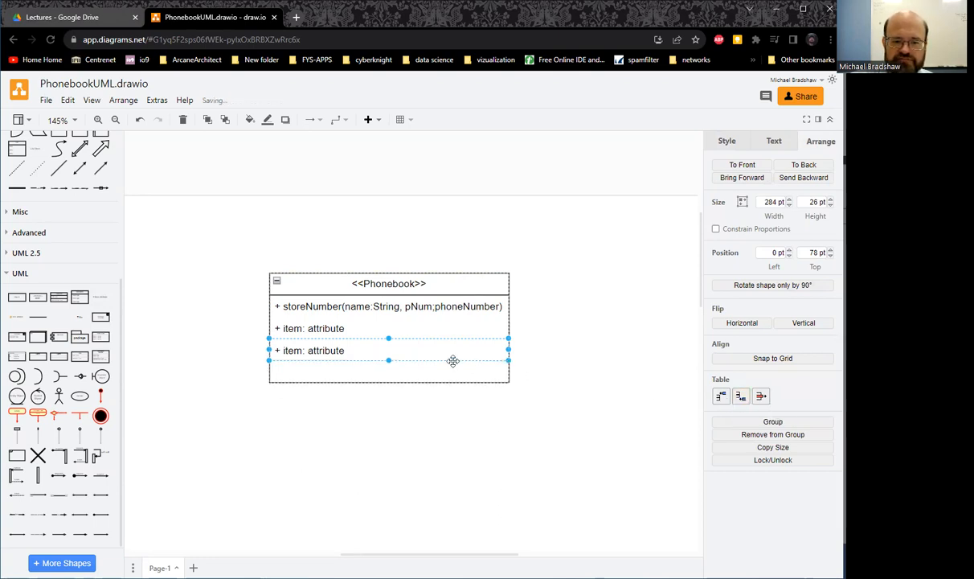
left_click(387, 368)
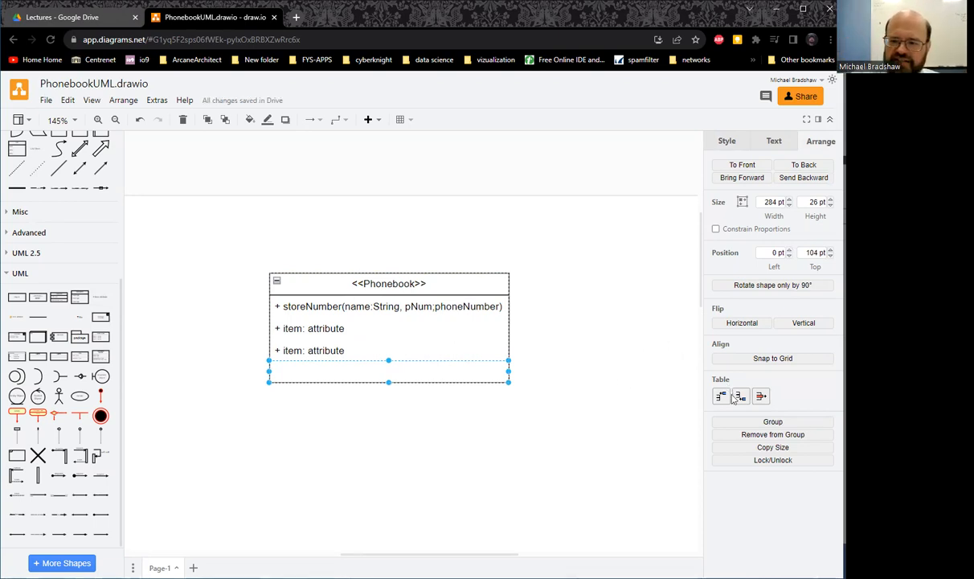
key("Delete")
Replace the text of the first item row below storeNumber with "+ getNumber(name:String):phoneNumber".
left_click(338, 327)
double_click(338, 328)
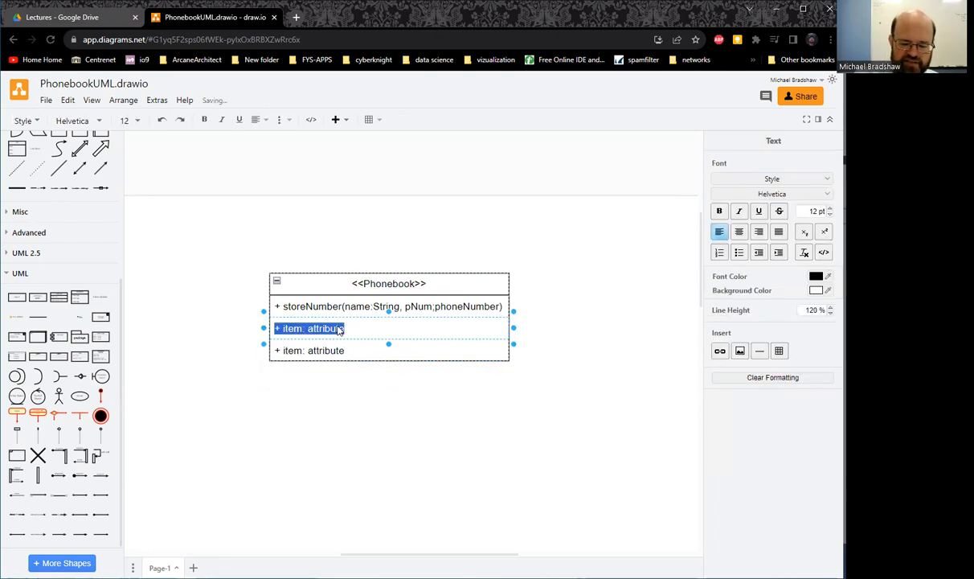
key("BackSpace")
type("+ getNumber")
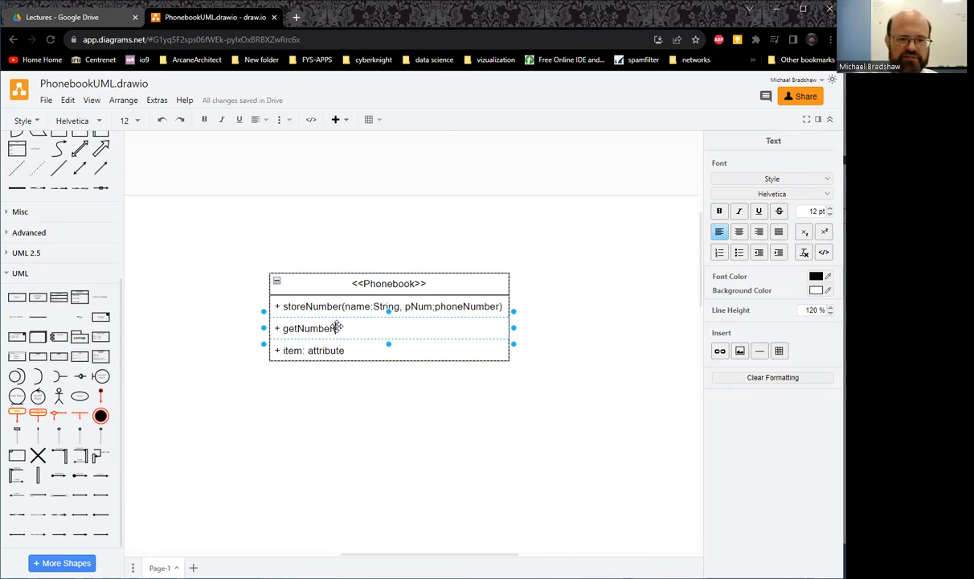
type("(name:String)")
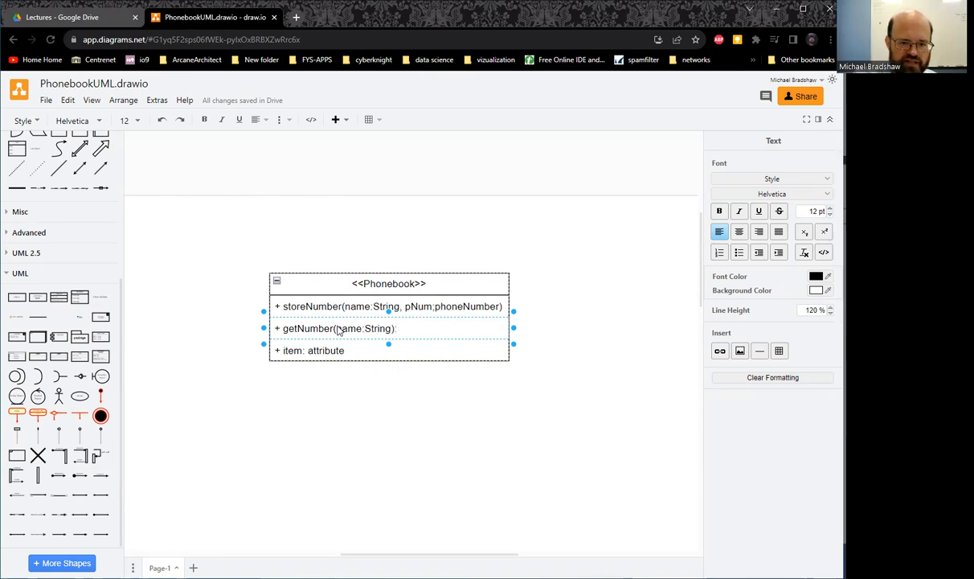
type(":phoneNumber")
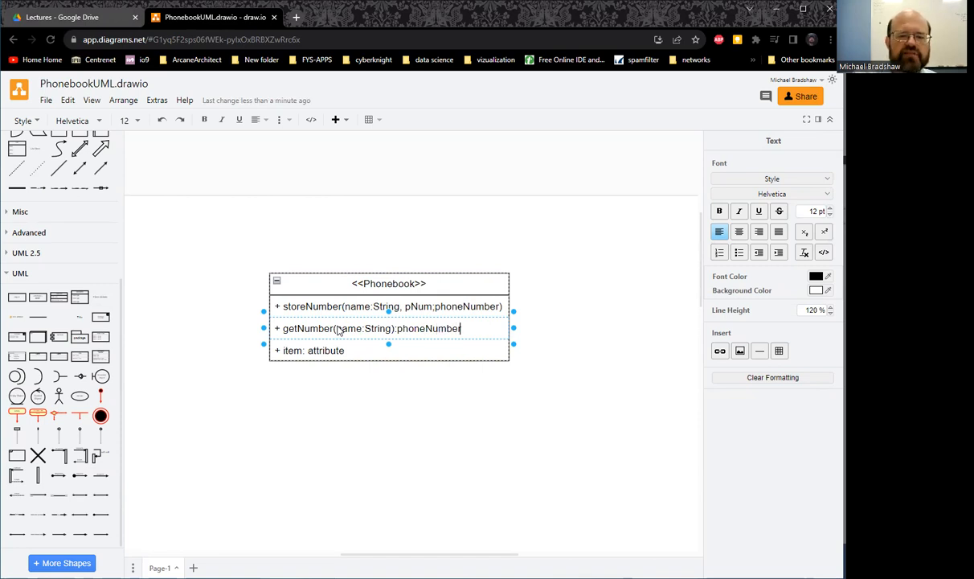
Replace the text of the last item row in the <<Phonebook>> class with "+ removeNumber(name:String)".
double_click(346, 350)
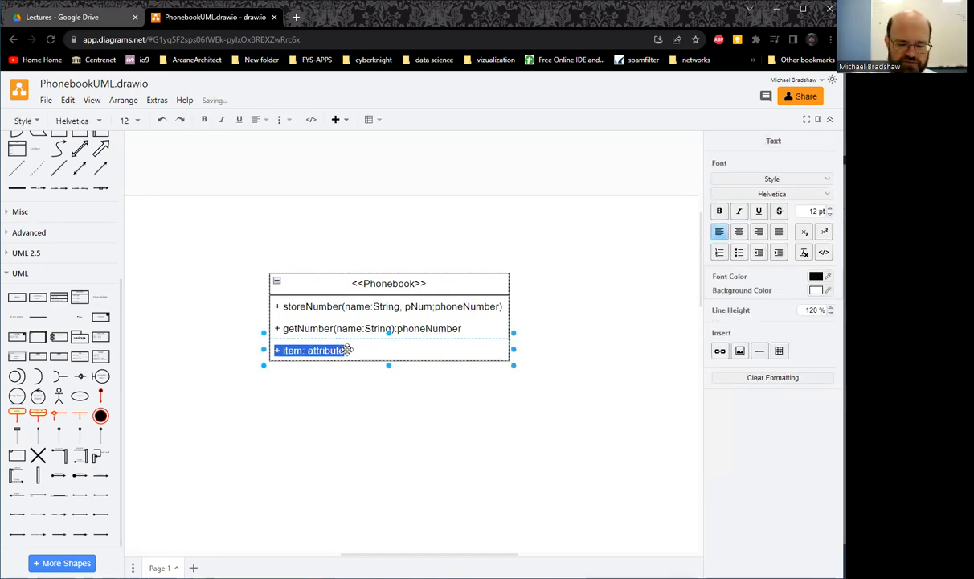
type("+")
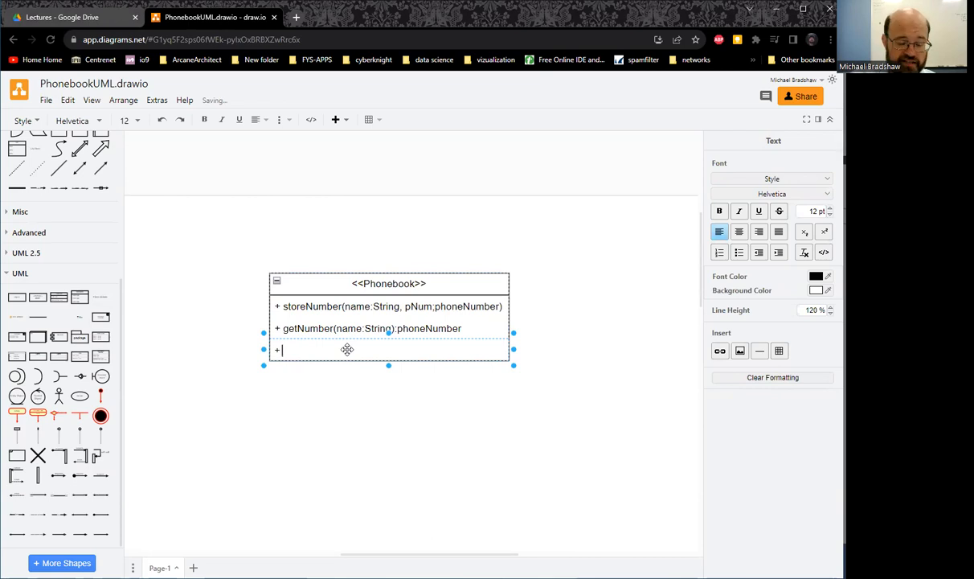
type(" remove")
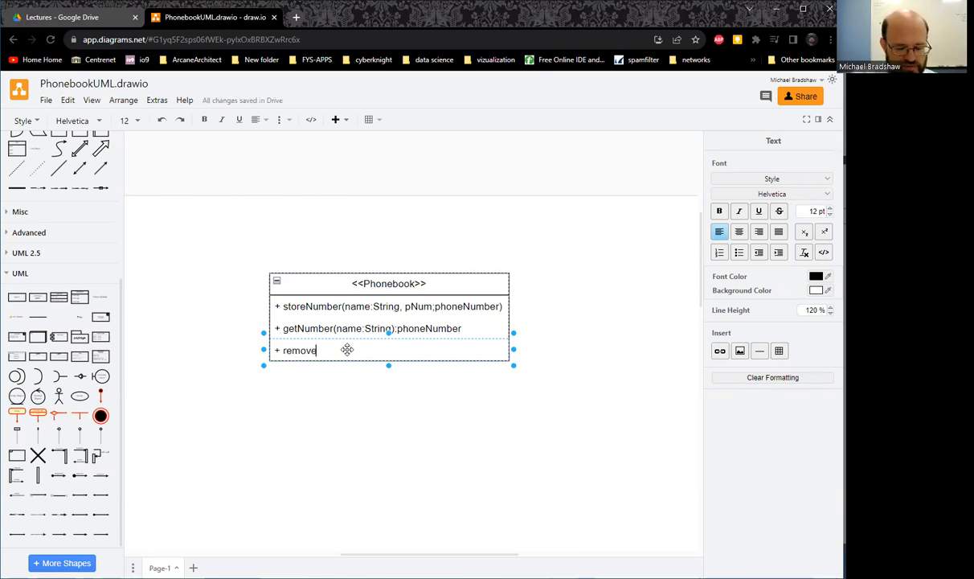
type("Number(")
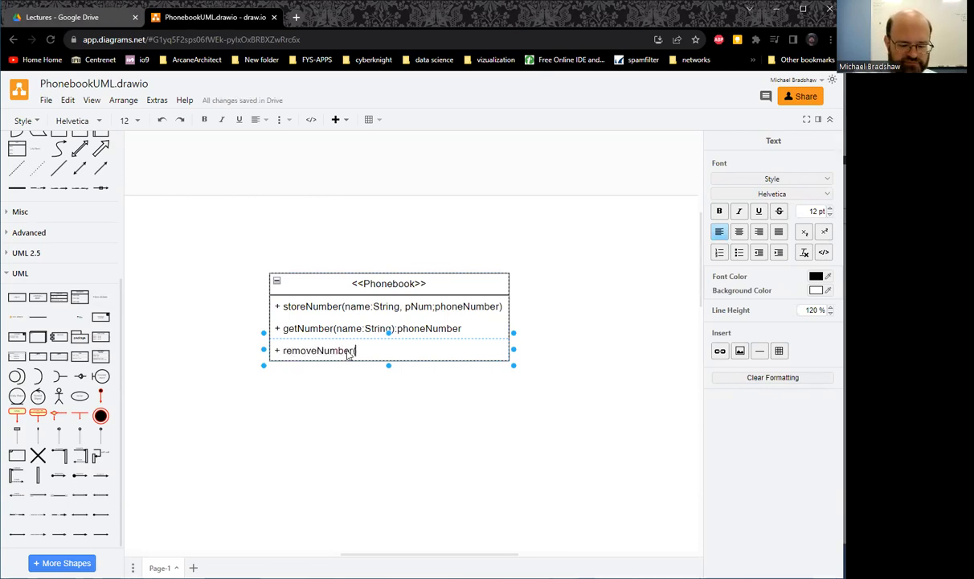
type("name:String):")
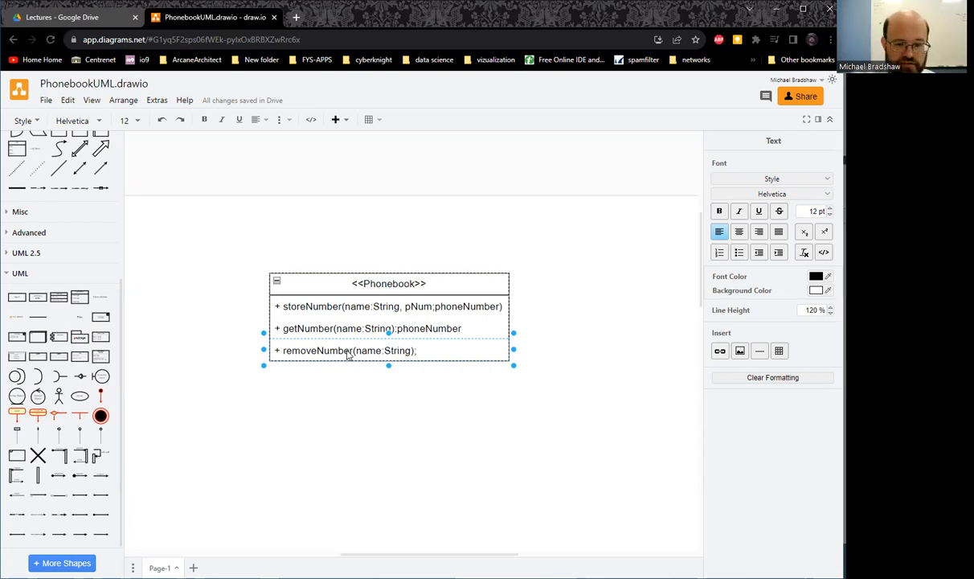
key("BackSpace")
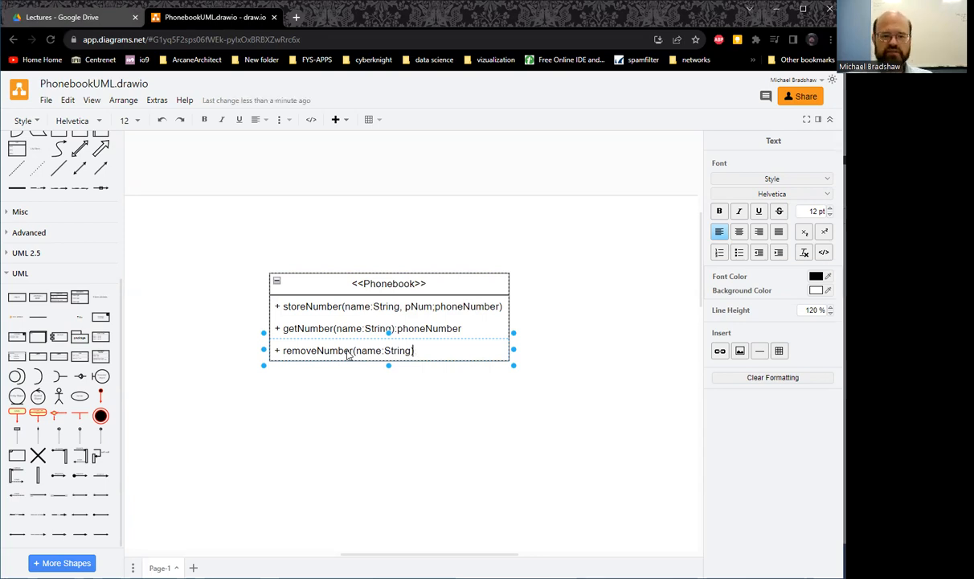
left_click(382, 400)
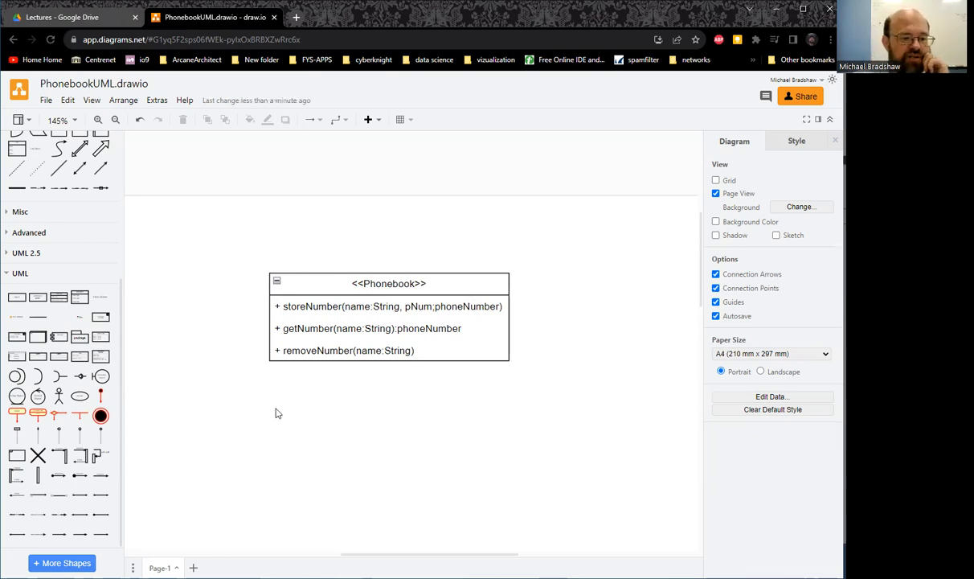
Add a UML Class shape with field and method rows below the <<Phonebook>> class and title it ArrayListPhoneBook.
mouse_move(64, 302)
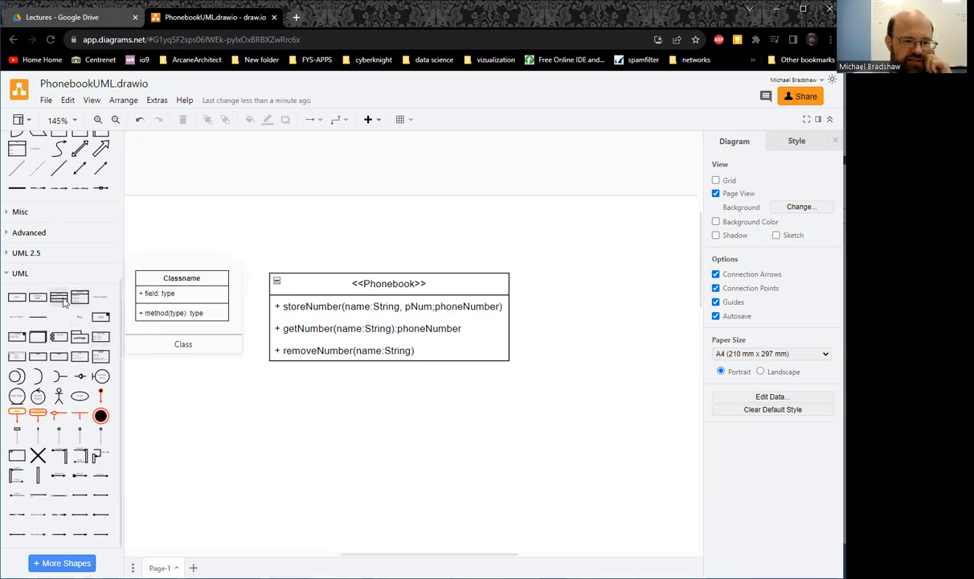
left_click_drag(59, 298, 215, 449)
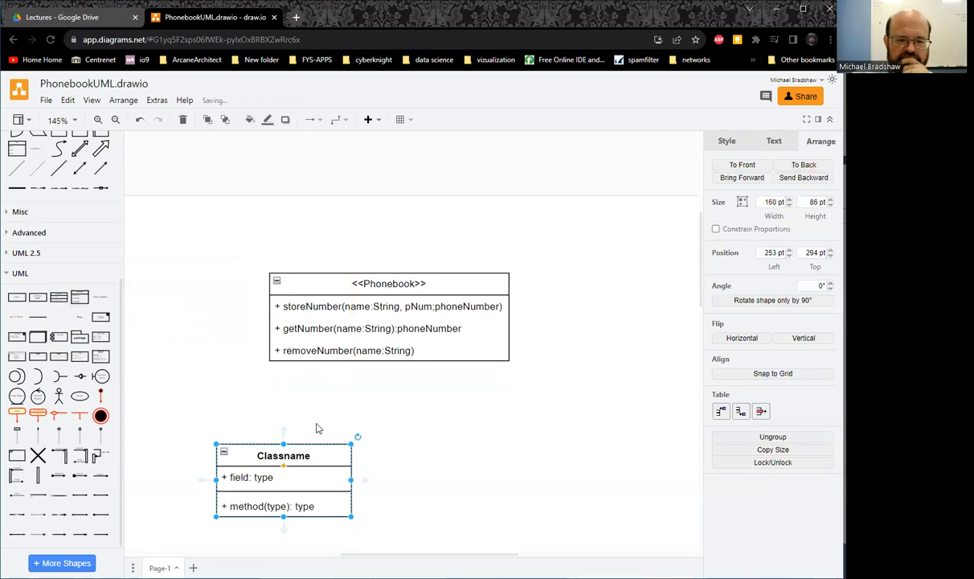
double_click(309, 458)
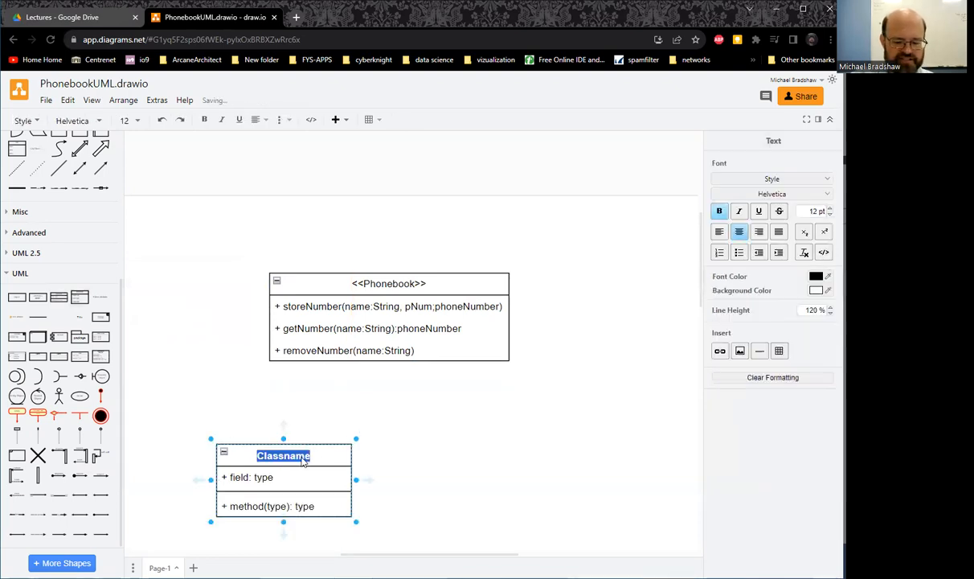
type("A")
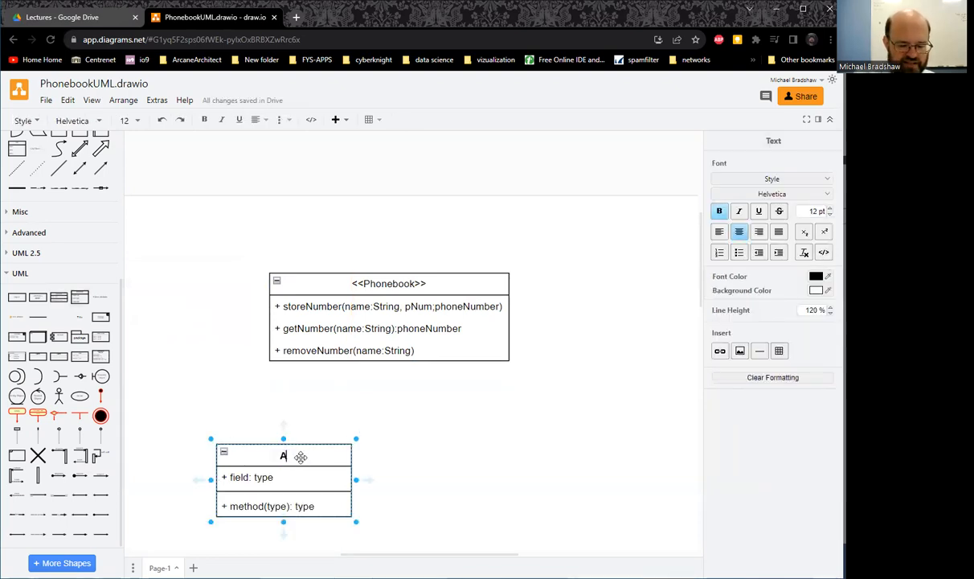
type("Array")
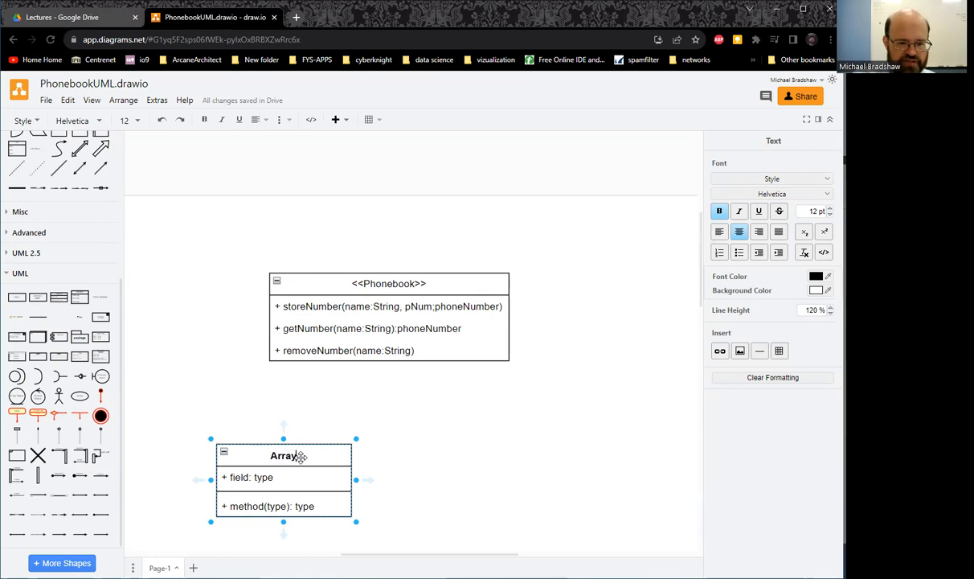
type("ListPhone")
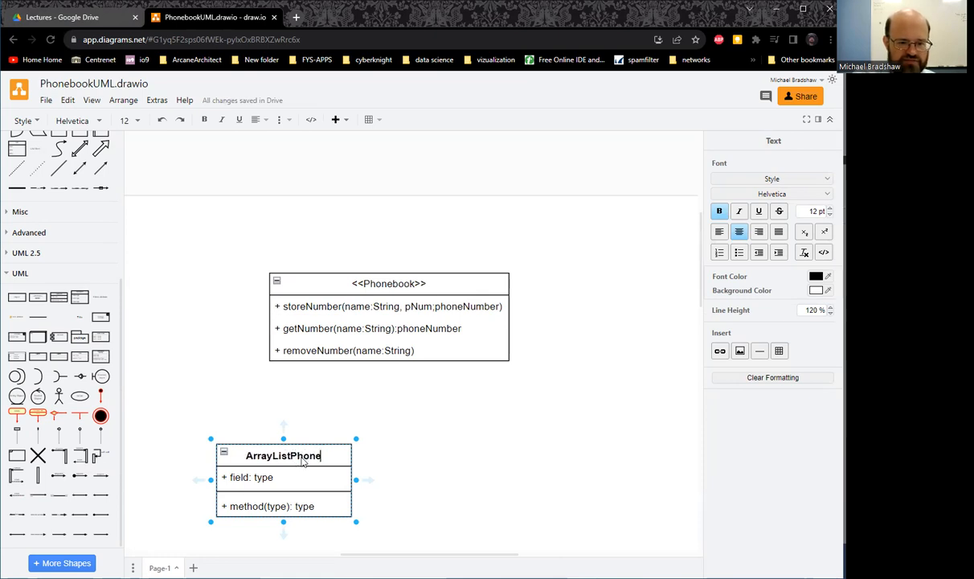
type("Book")
Replace the field row text of the ArrayListPhoneBook class with "+ ArrayList<>".
left_click(240, 479)
double_click(241, 480)
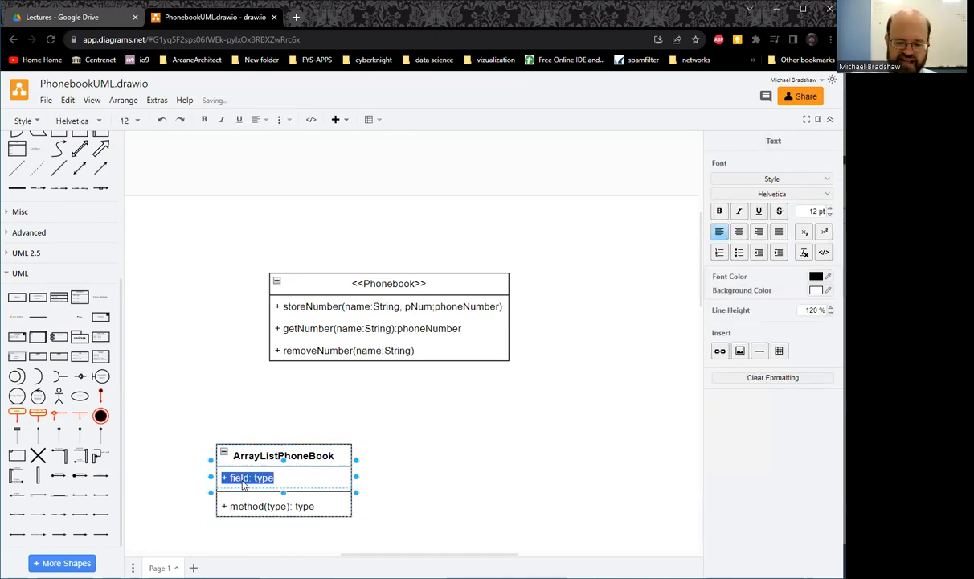
type("+ ArrayList<")
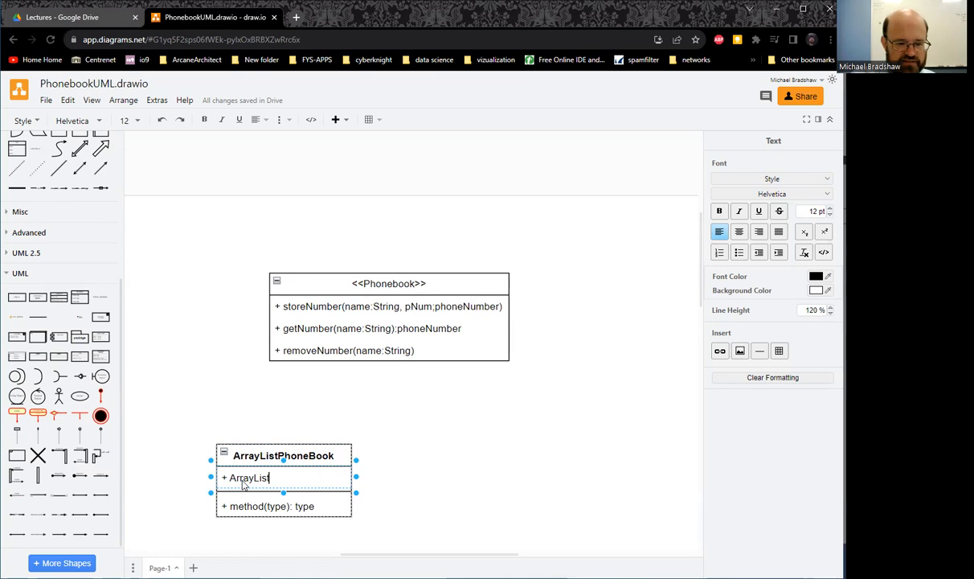
type("<>")
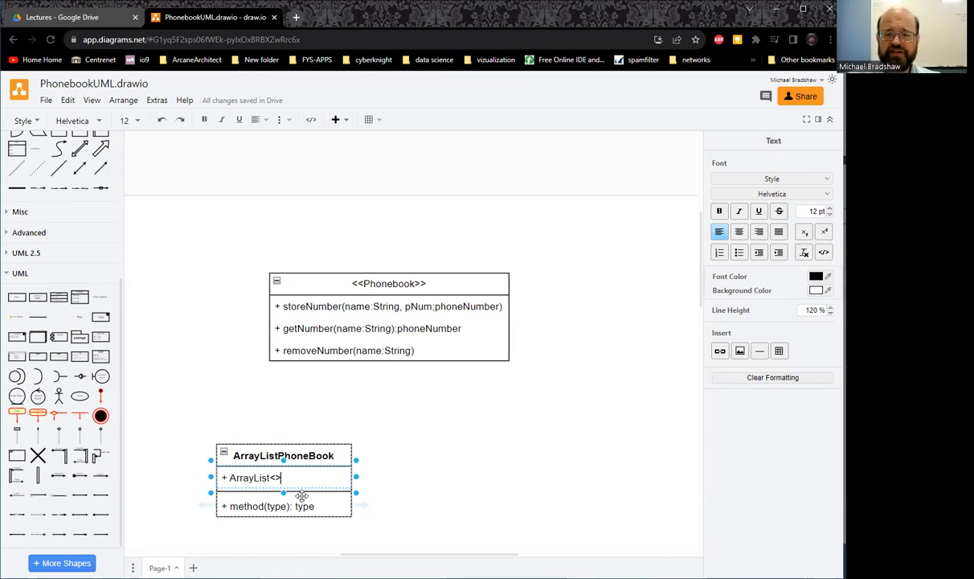
left_click(438, 463)
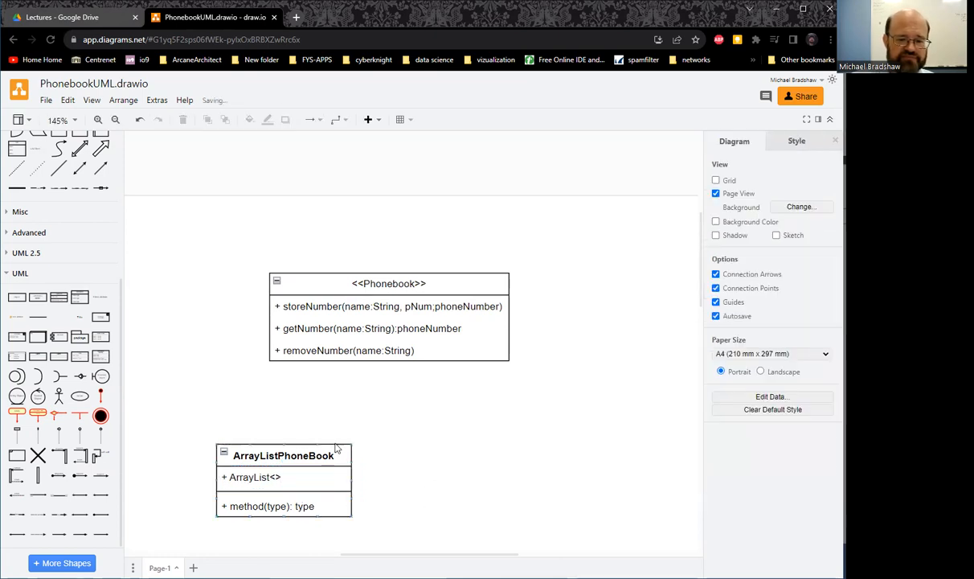
Move the ArrayListPhoneBook class slightly up and to the left, and delete its method row.
left_click(321, 455)
left_click_drag(322, 456, 303, 429)
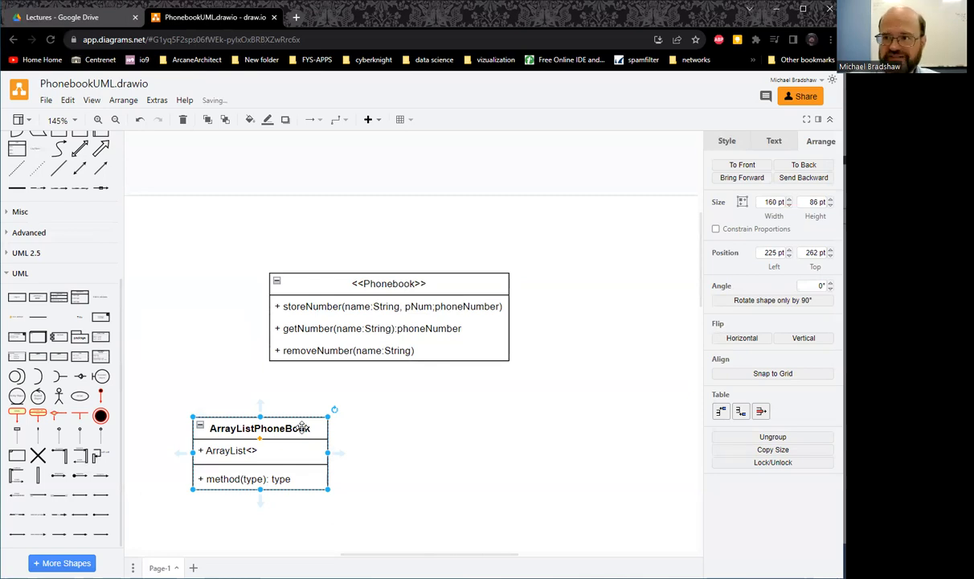
left_click(254, 479)
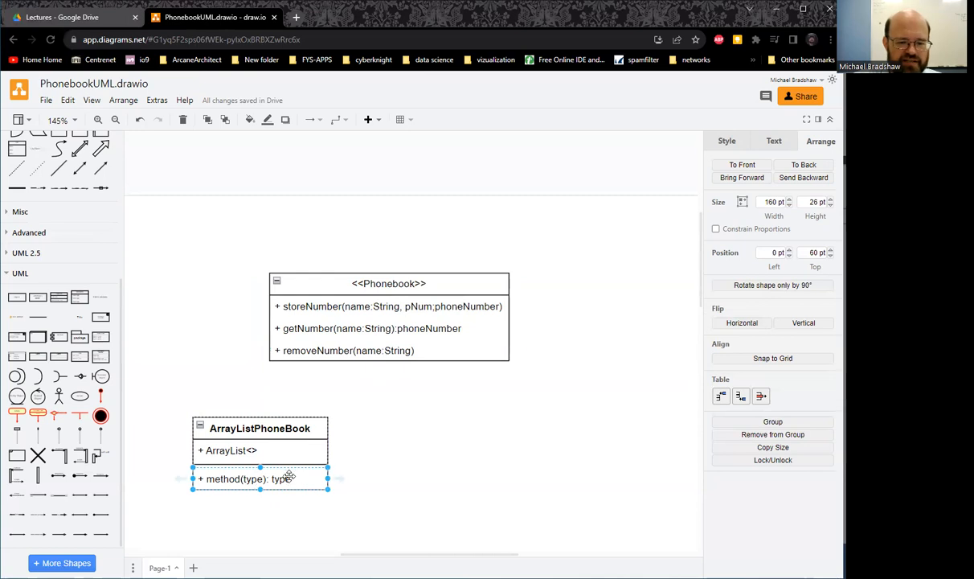
key("Delete")
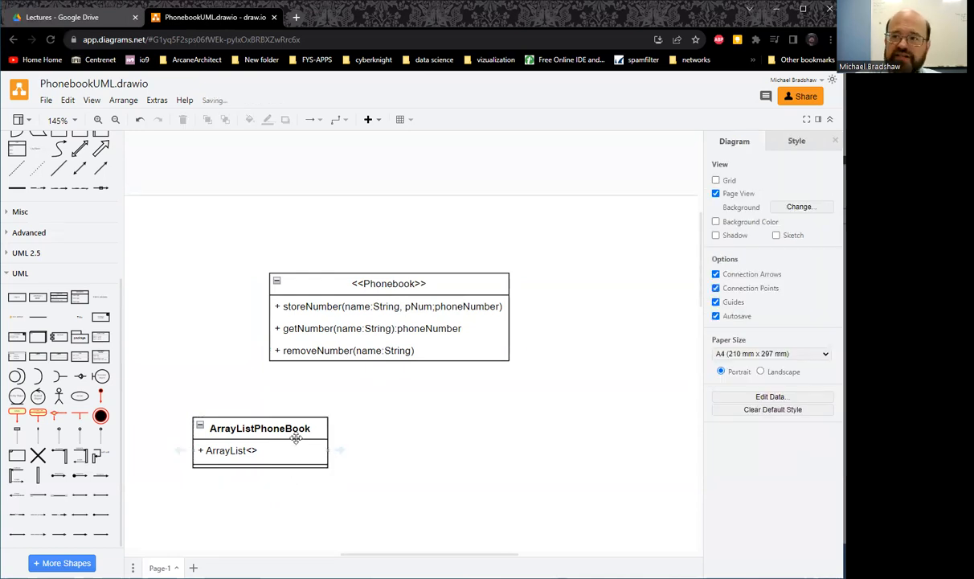
Connect the top of ArrayListPhoneBook to the bottom of <<Phonebook>> with an Extends arrow, and move <<Phonebook>> higher on the page.
left_click(357, 306)
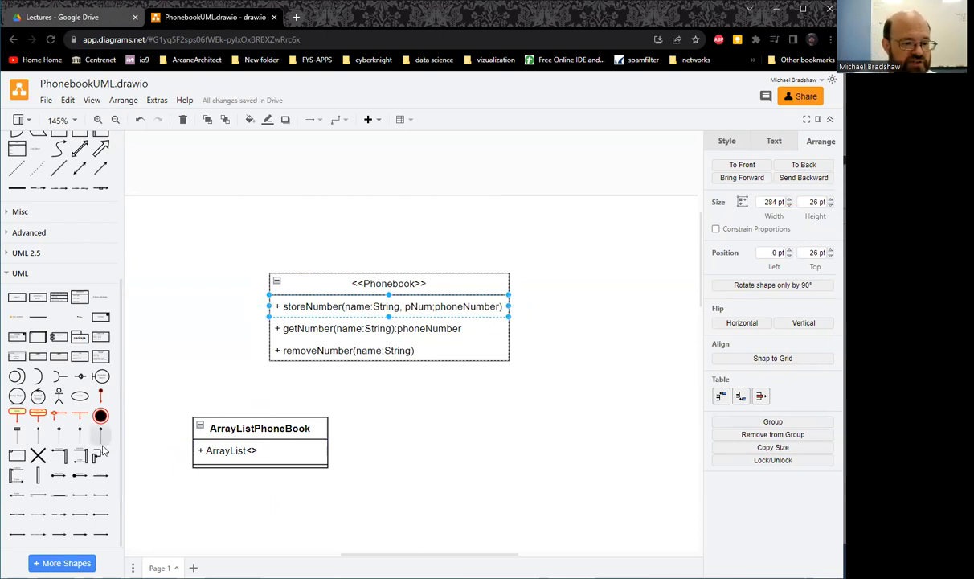
mouse_move(99, 475)
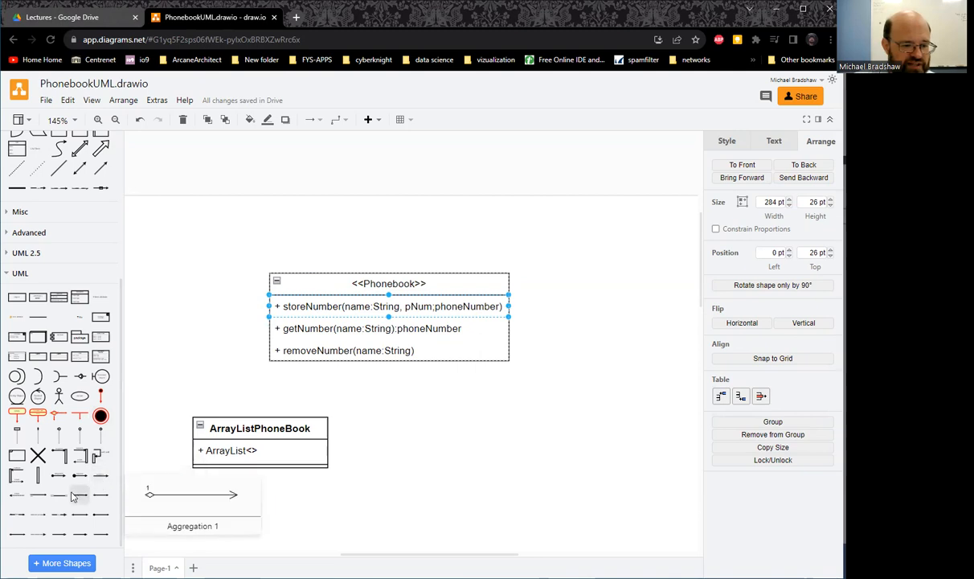
mouse_move(26, 508)
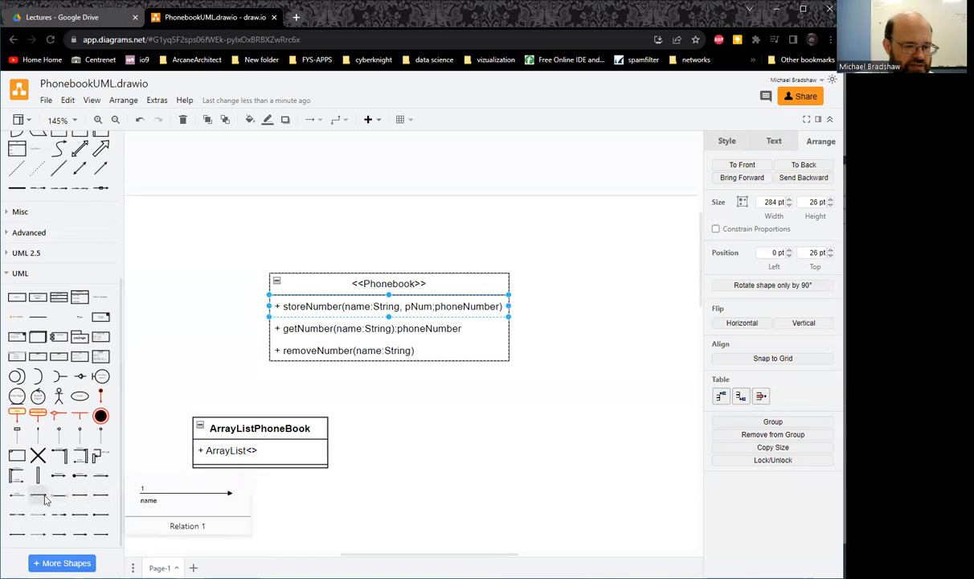
left_click(62, 519)
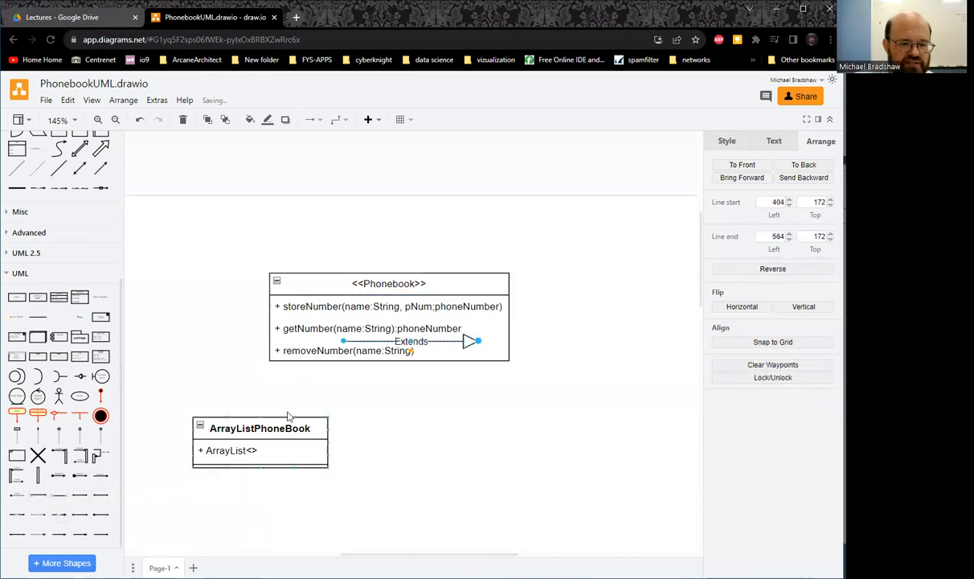
left_click_drag(343, 341, 259, 416)
left_click_drag(477, 341, 350, 354)
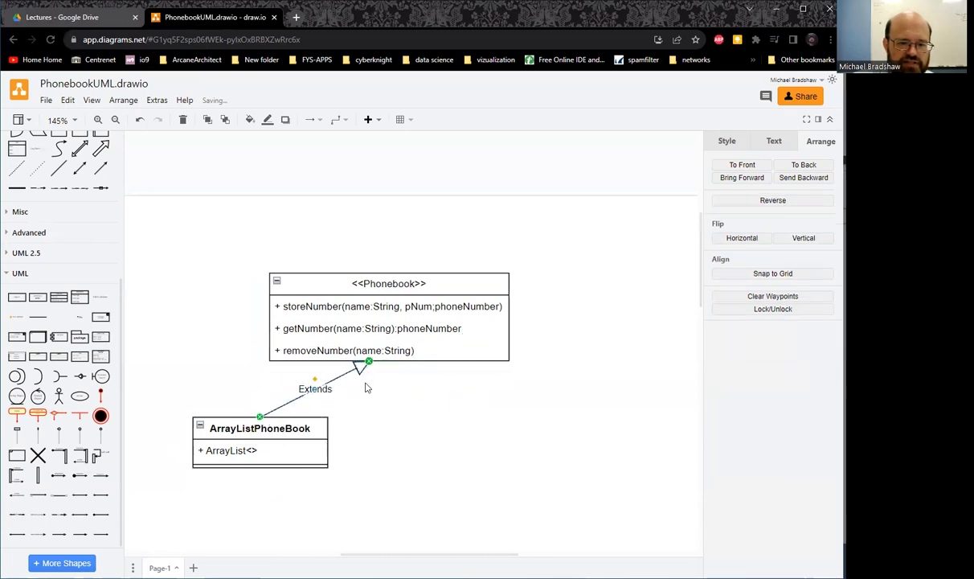
left_click_drag(424, 282, 438, 246)
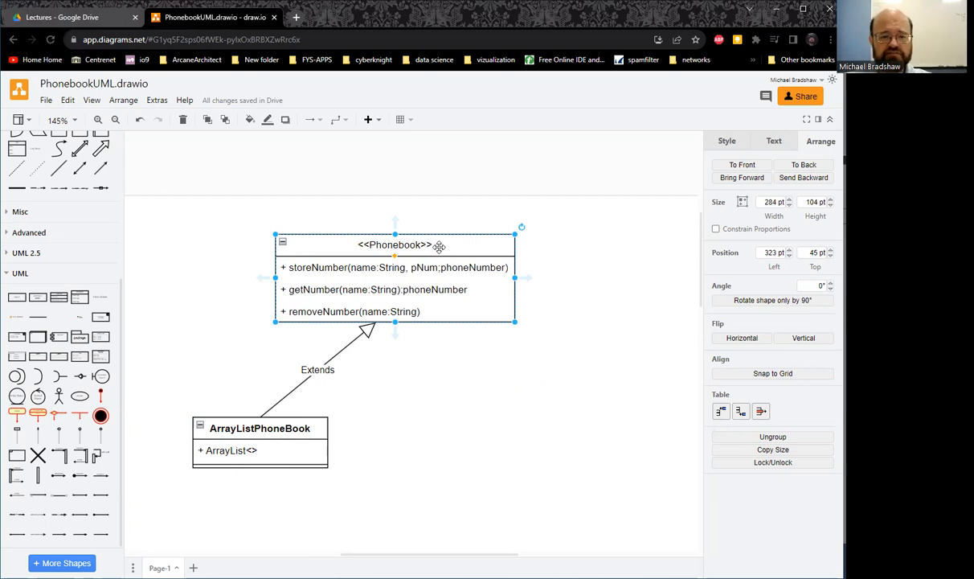
Duplicate the storeNumber row of <<Phonebook>> and move the copy below the separator in the ArrayListPhoneBook class.
left_click(313, 268)
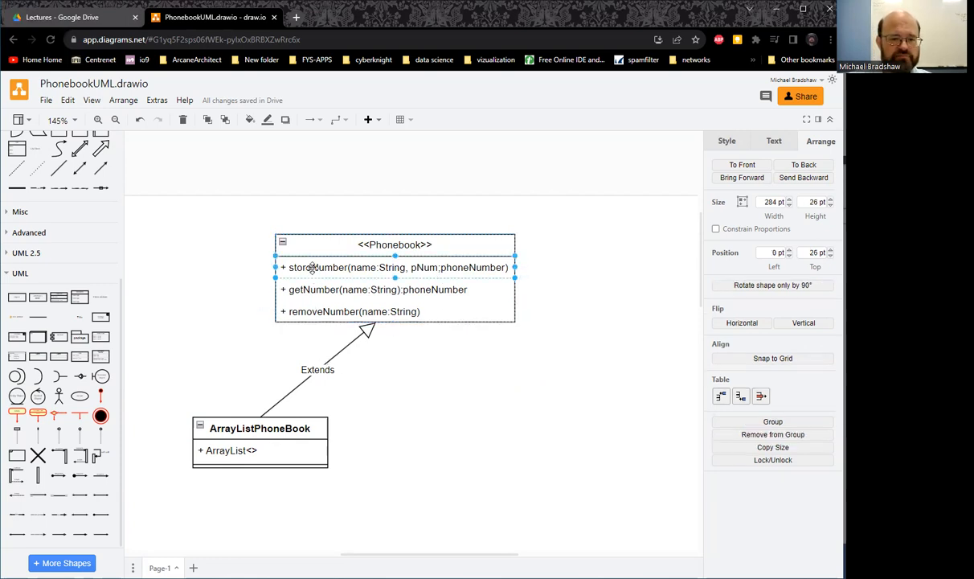
key("ctrl+d")
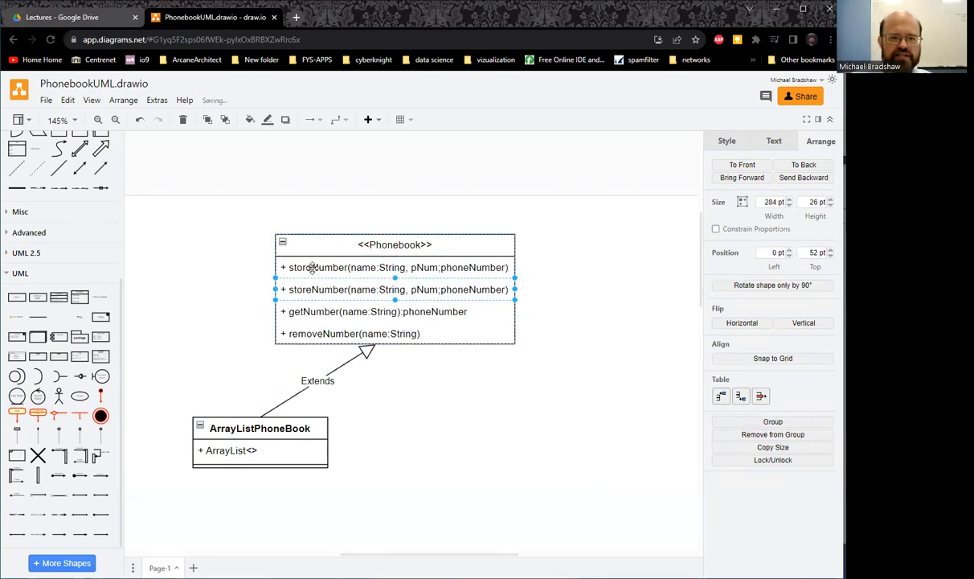
left_click_drag(322, 284, 261, 474)
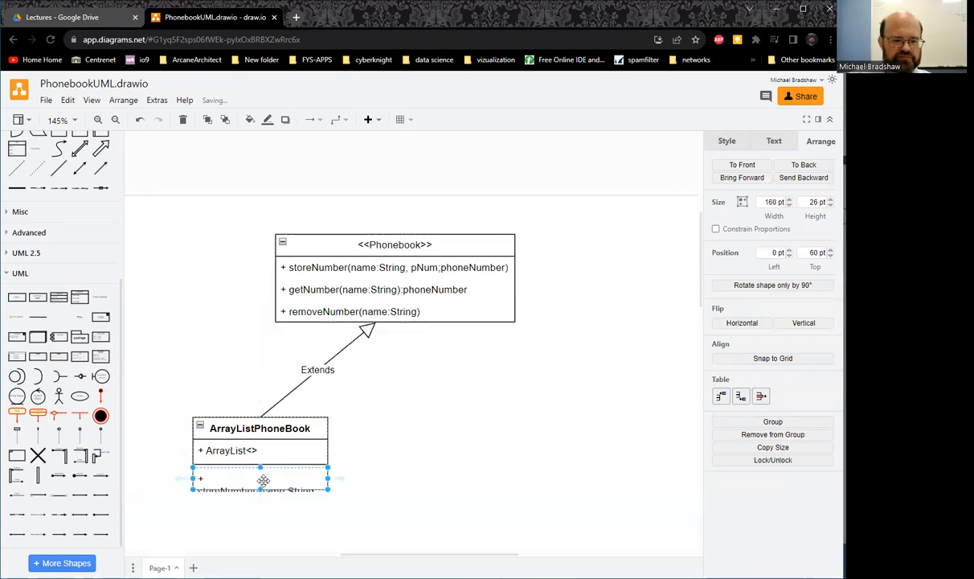
left_click(335, 488)
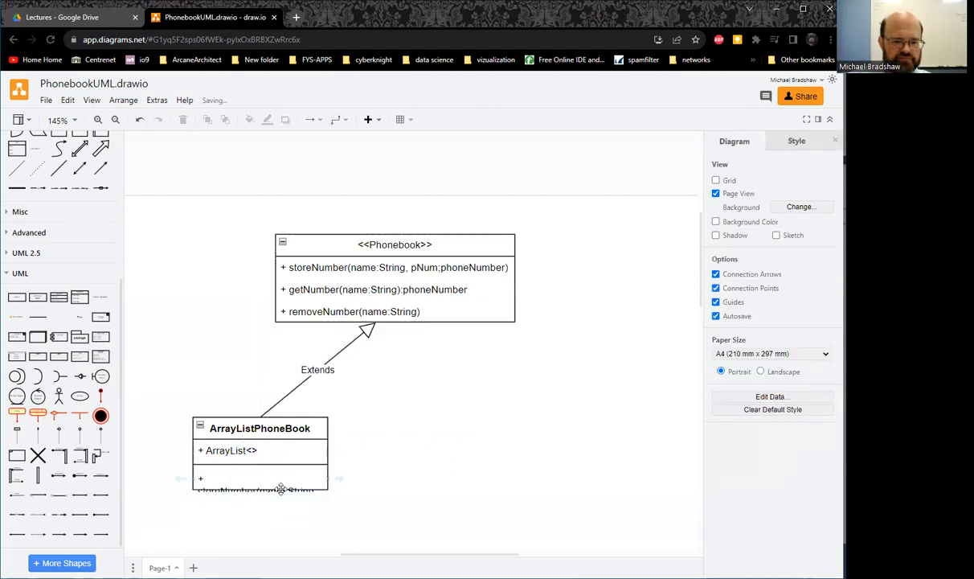
left_click(271, 491)
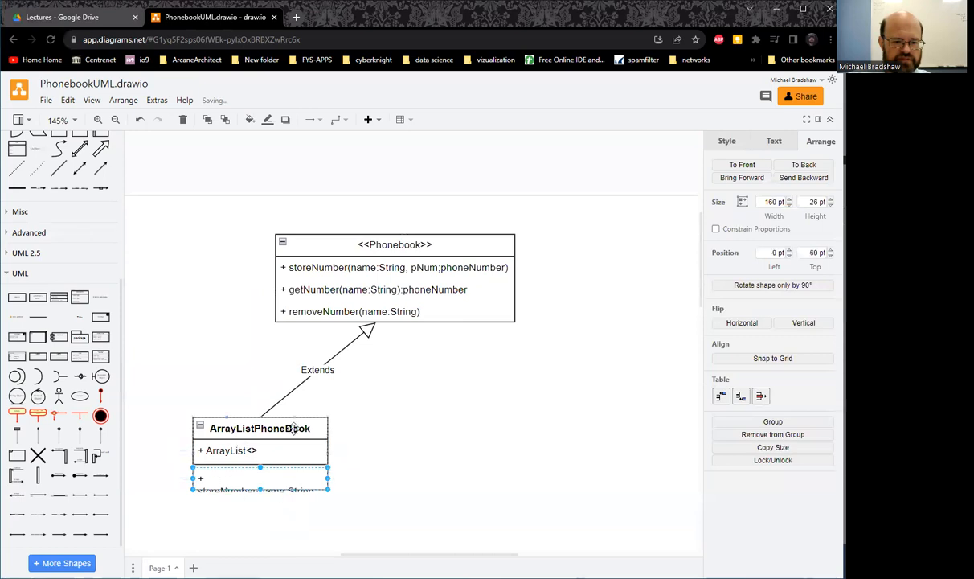
Resize ArrayListPhoneBook to 284 pt wide with a 64 pt high storeNumber row, and position the class at 175 pt left, 224 pt top.
left_click_drag(302, 424, 325, 394)
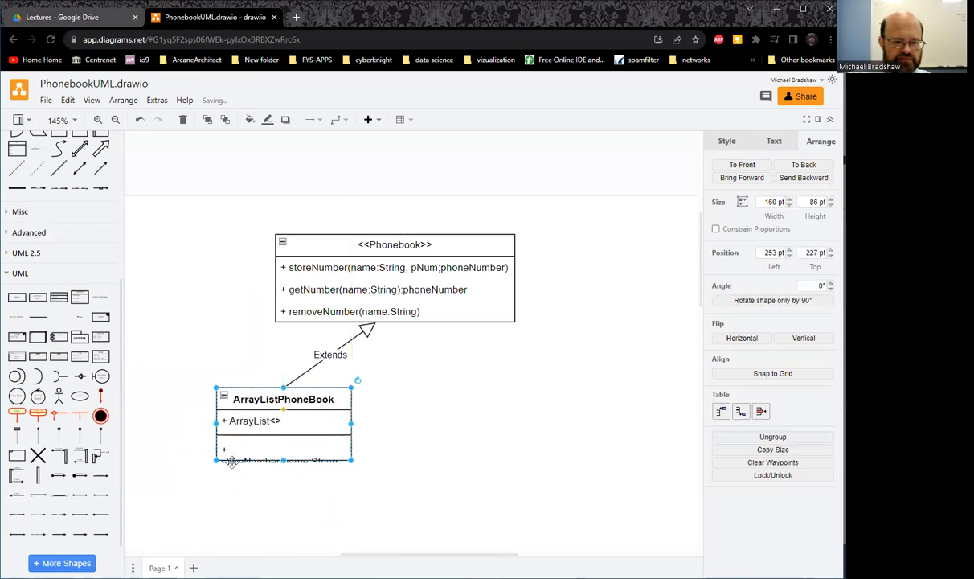
left_click(275, 460)
left_click_drag(284, 459, 283, 492)
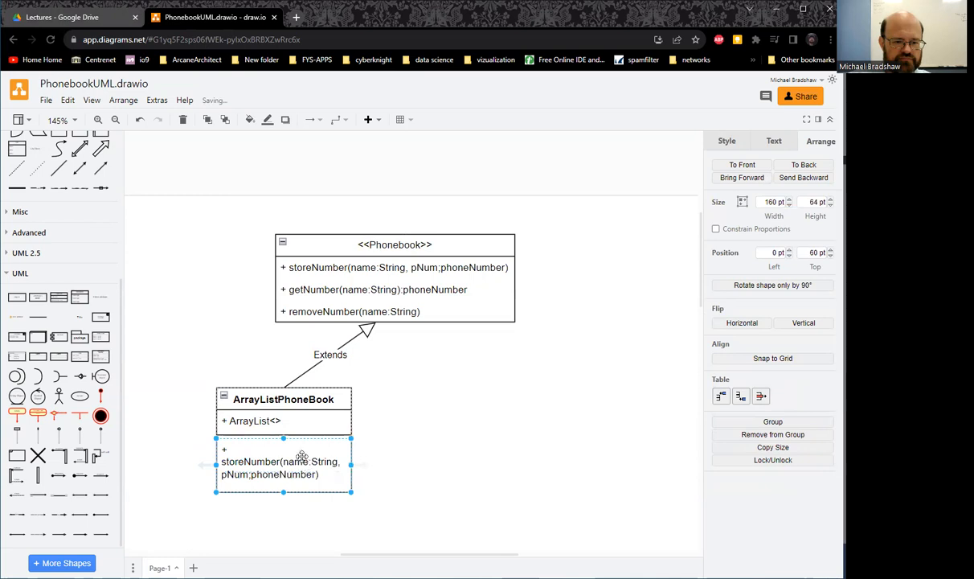
left_click(330, 399)
left_click_drag(351, 440, 459, 443)
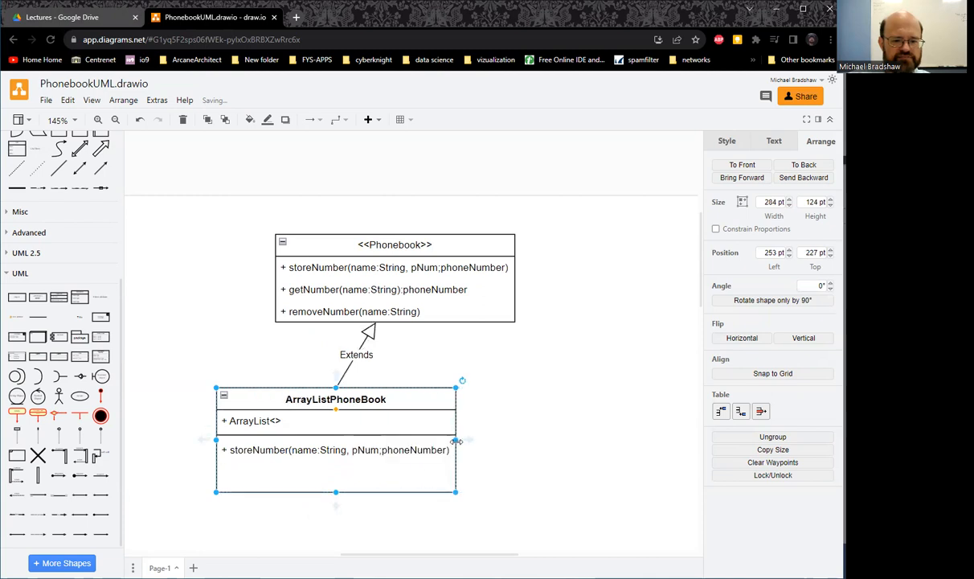
left_click_drag(400, 402, 334, 398)
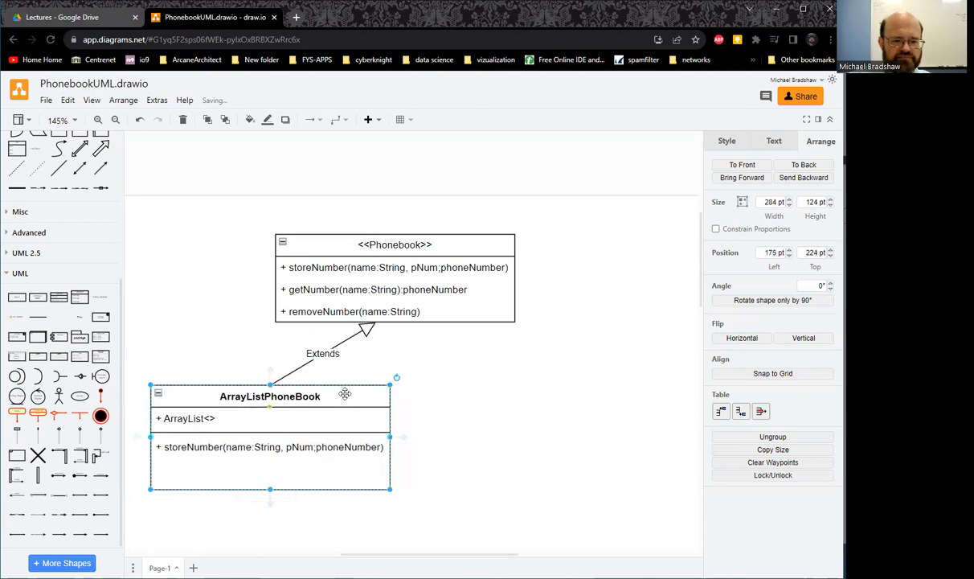
Duplicate the getNumber and removeNumber rows of <<Phonebook>> and move the copies to the end of the ArrayListPhoneBook class.
left_click(355, 290)
left_click(355, 290)
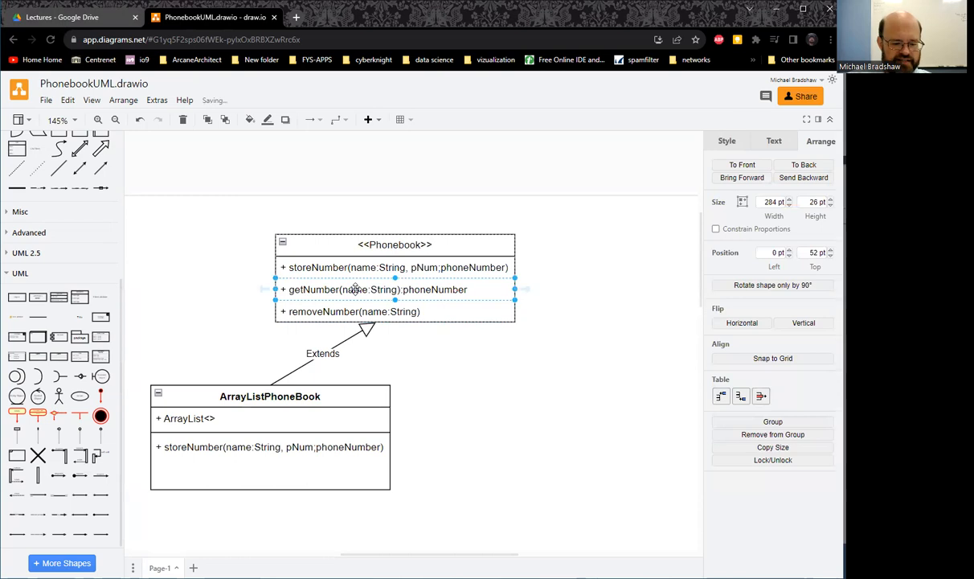
key("ctrl+d")
left_click_drag(336, 310, 226, 470)
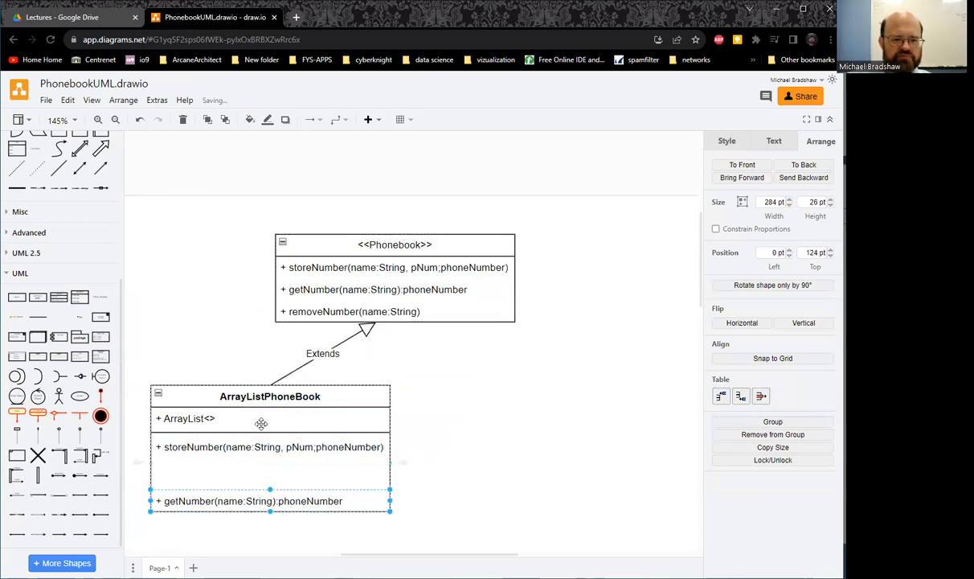
left_click(334, 315)
key("ctrl+d")
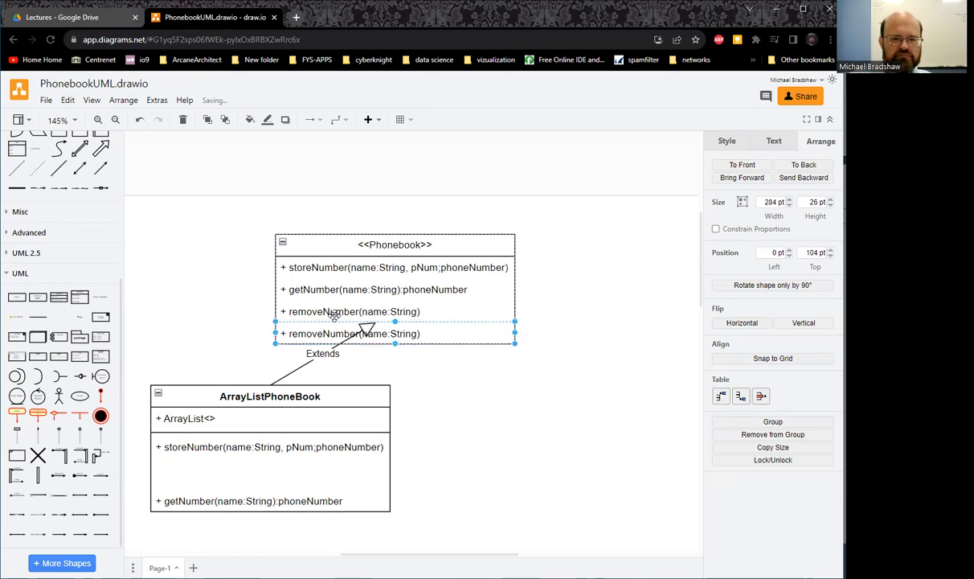
left_click_drag(389, 329, 295, 478)
Reduce the height of the storeNumber row in the ArrayListPhoneBook class to 30 pt.
left_click(265, 522)
left_click_drag(265, 522, 271, 460)
left_click(272, 471)
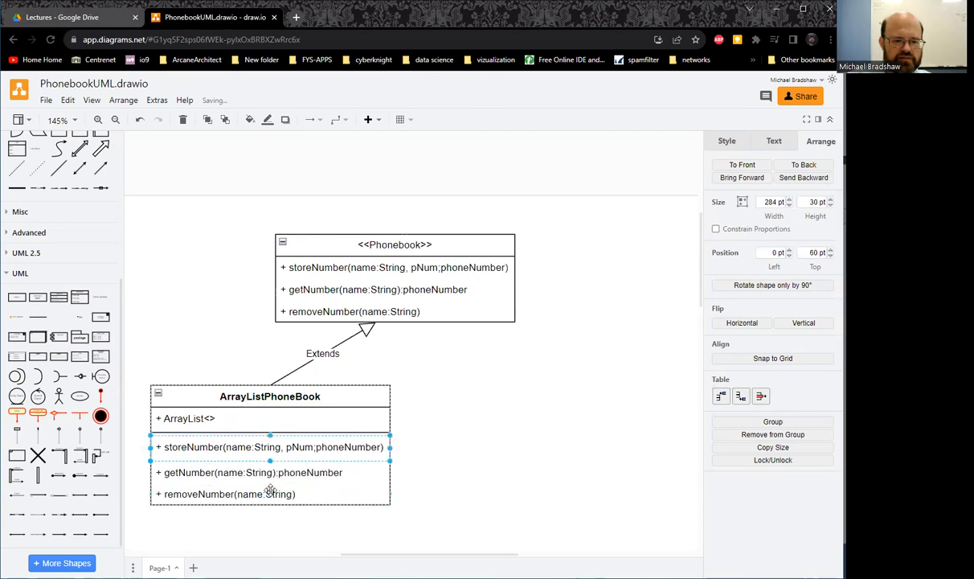
left_click(446, 456)
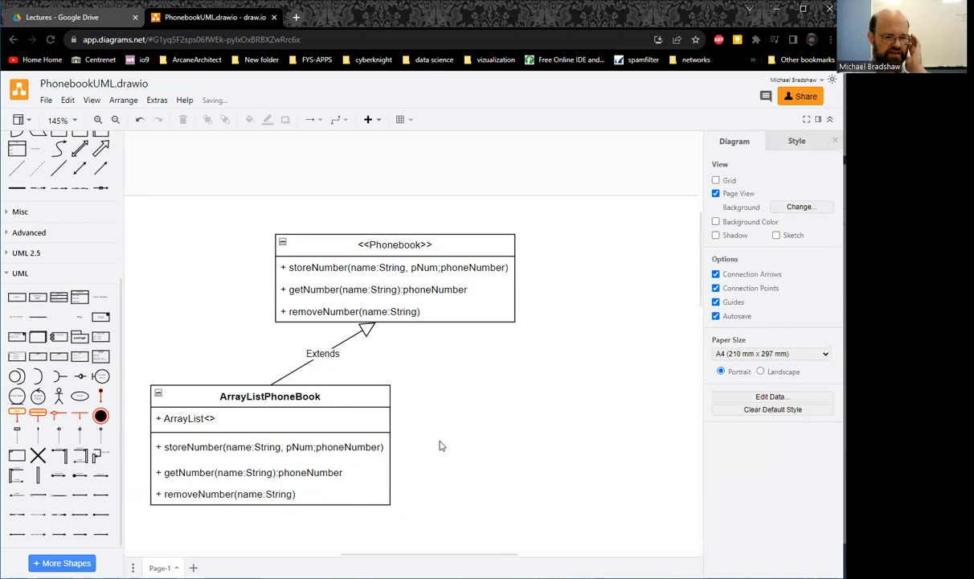
Turn off the page view and leave free canvas space beside the ArrayListPhoneBook class.
scroll(441, 446, "down", 3)
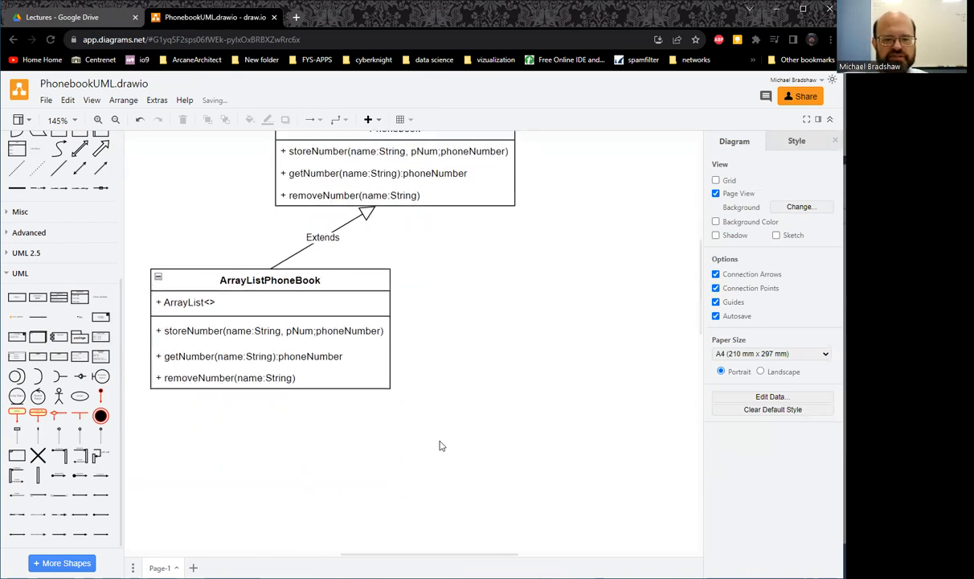
scroll(430, 466, "up", 1)
left_click_drag(419, 554, 367, 558)
left_click(715, 194)
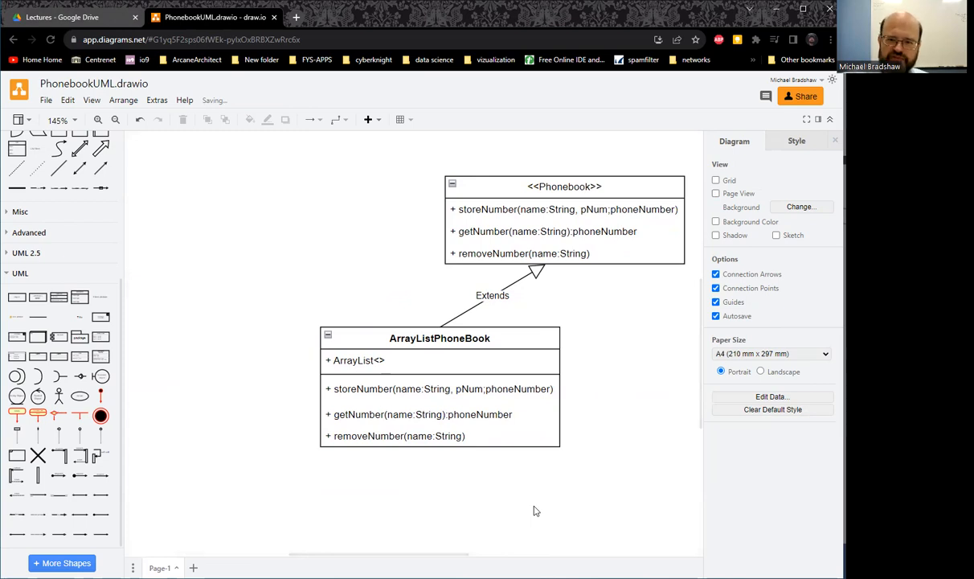
left_click_drag(456, 556, 426, 557)
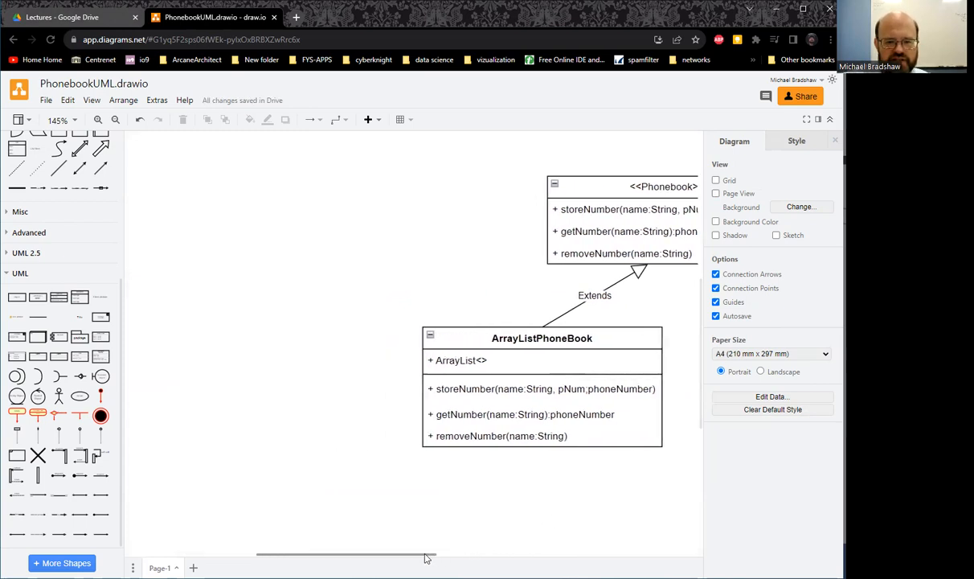